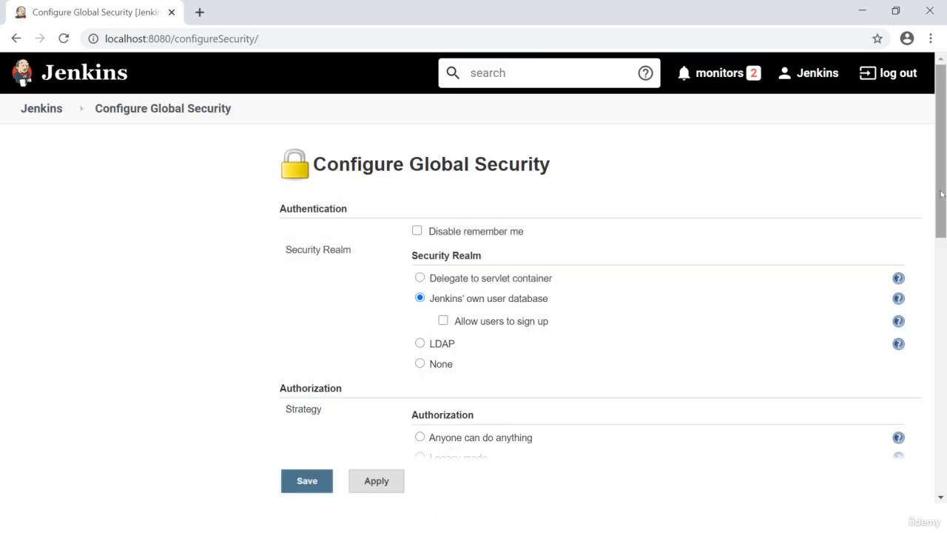
# Step: Allow users to sign up under Jenkins' own user database and save the security configuration
pyautogui.moveTo(941, 193); pyautogui.dragTo(943, 253)
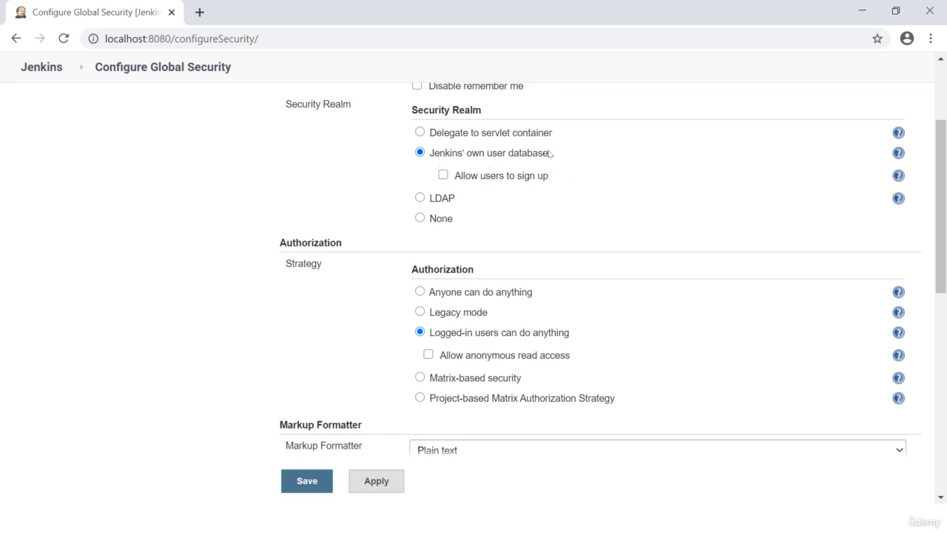
pyautogui.click(443, 175)
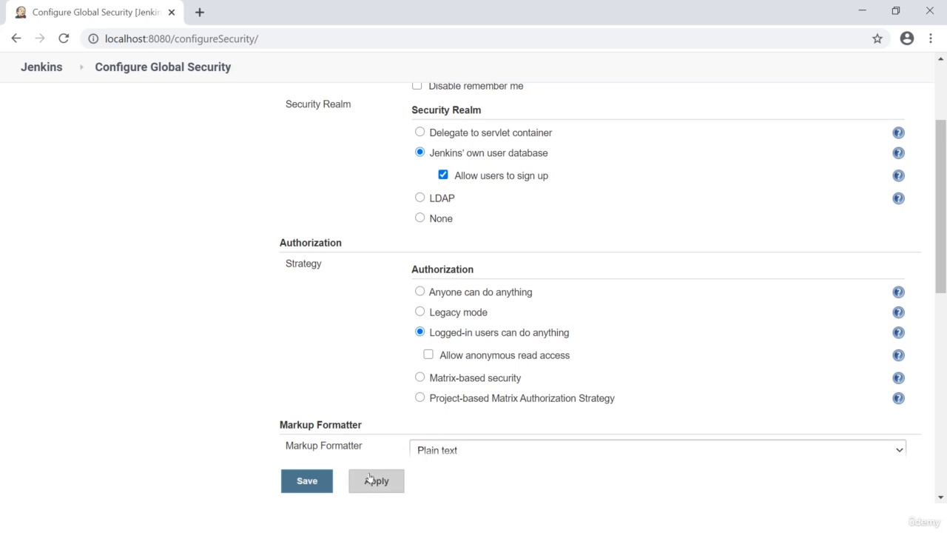
pyautogui.click(309, 491)
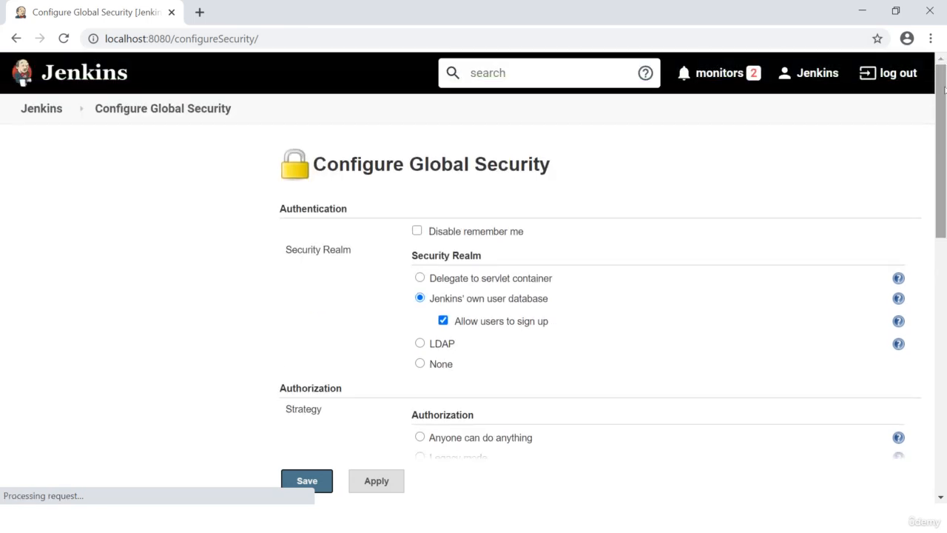
# Step: Log out and start creating a new account with the username user1 and full name User1
pyautogui.click(904, 74)
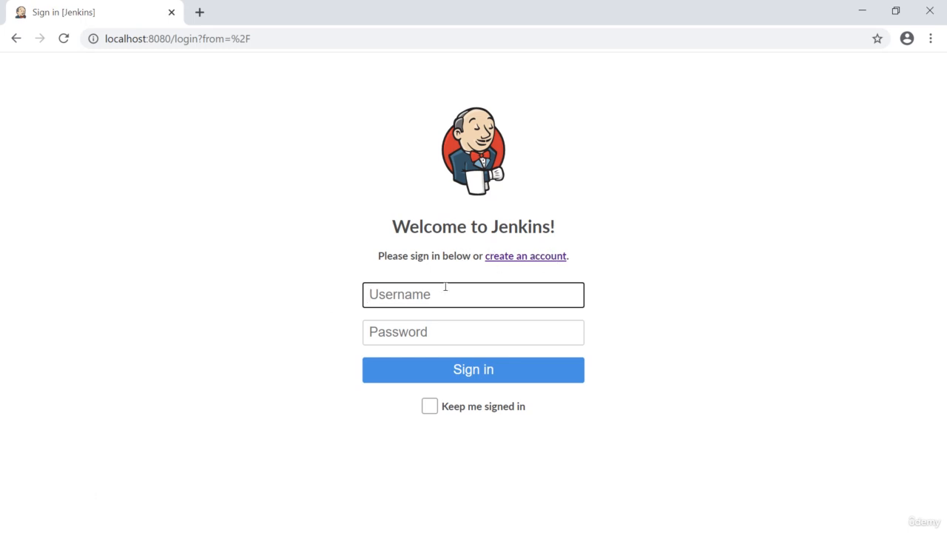
pyautogui.click(544, 264)
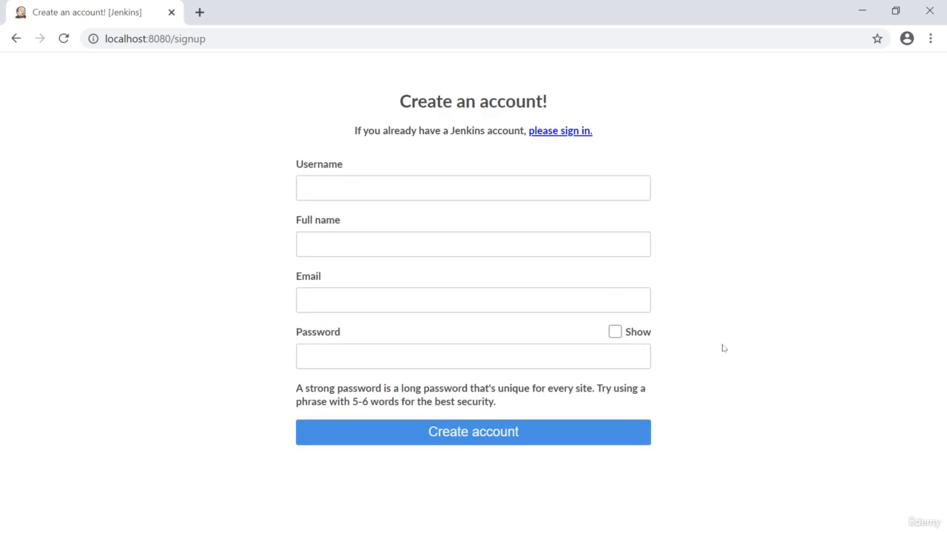
pyautogui.click(360, 191)
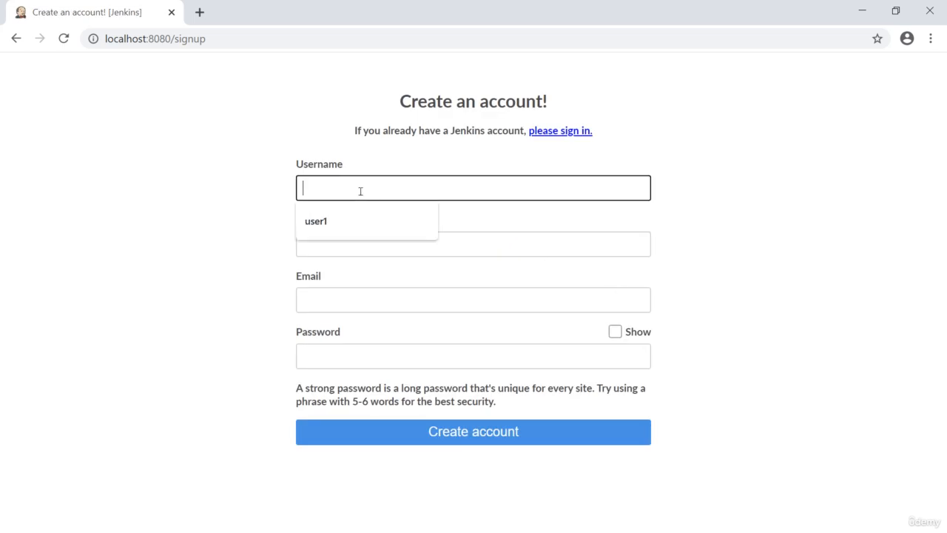
pyautogui.write('user1')
pyautogui.press('Tab')
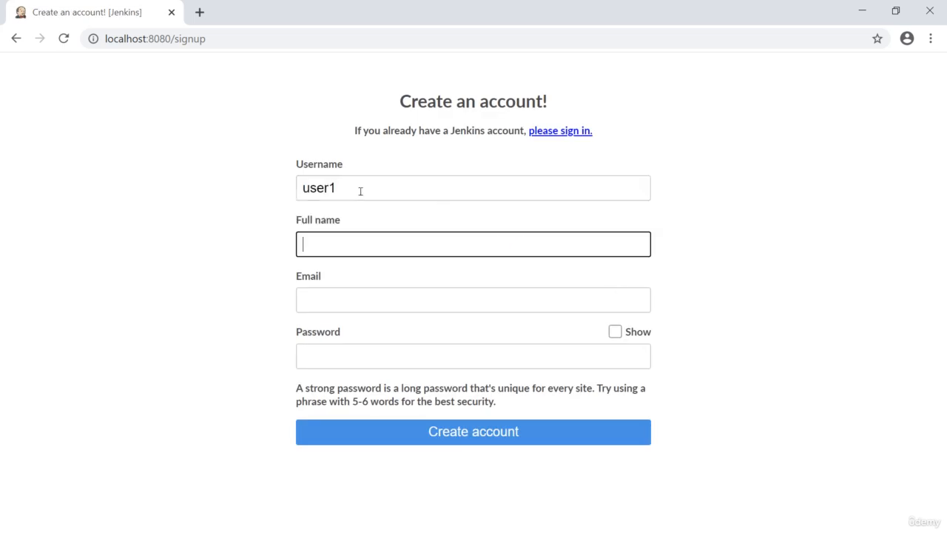
pyautogui.write('User1')
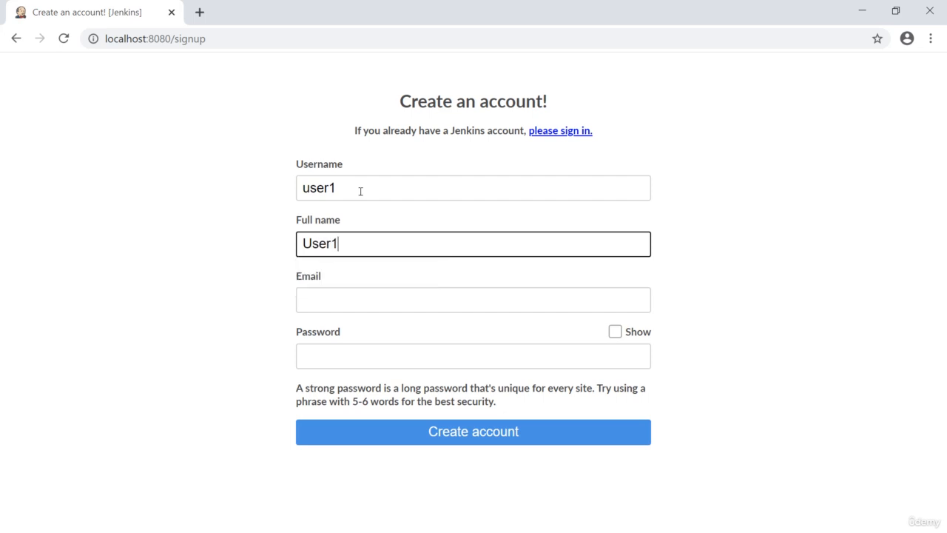
pyautogui.press('Tab')
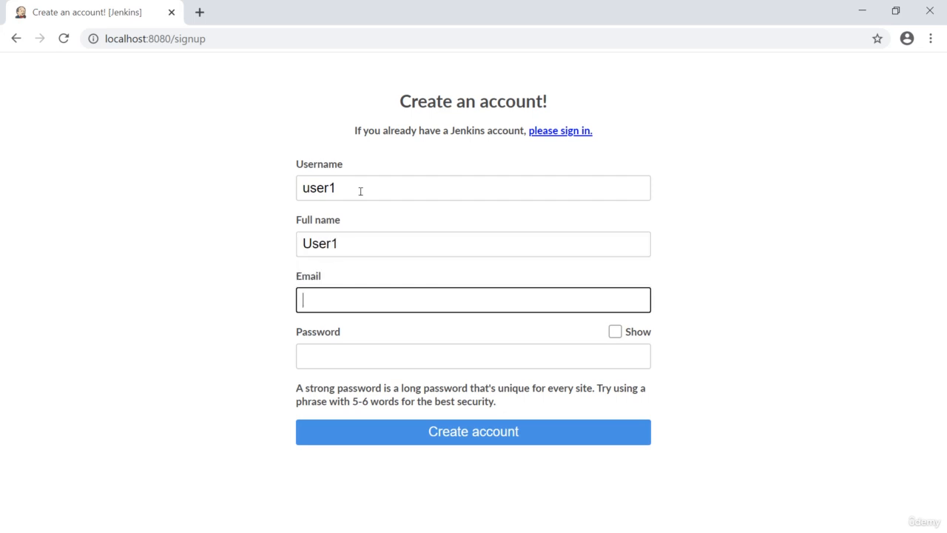
# Step: Enter the new account's email address and password, and submit the sign-up form
pyautogui.write('user1@')
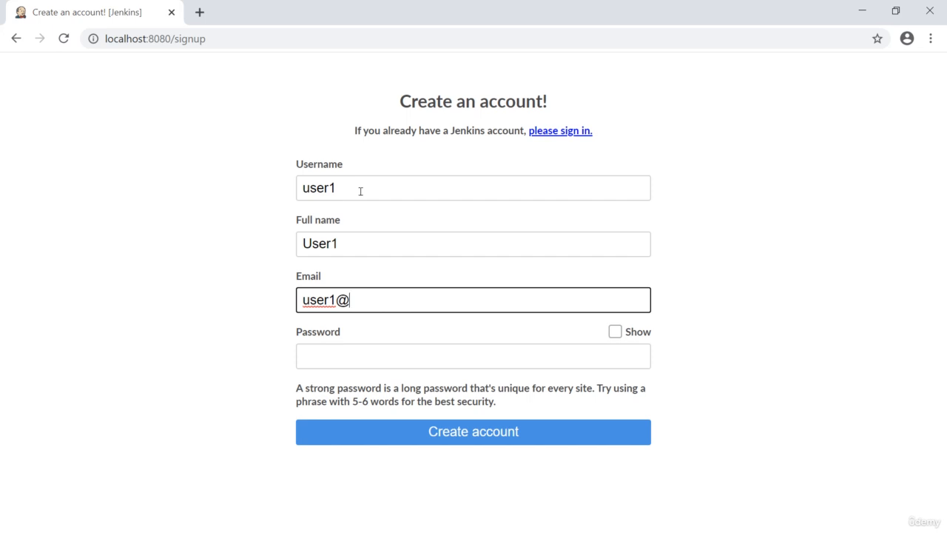
pyautogui.write('test.com')
pyautogui.press('Tab')
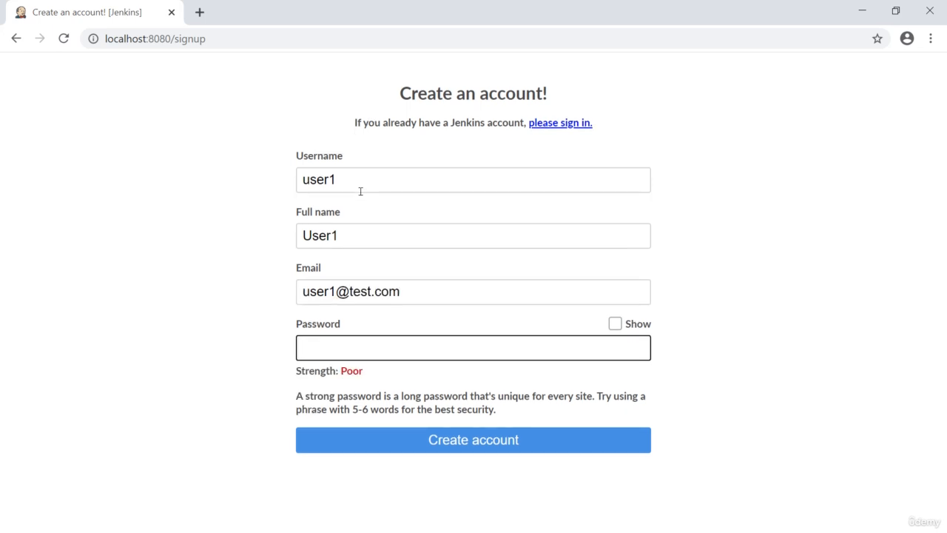
pyautogui.write('user')
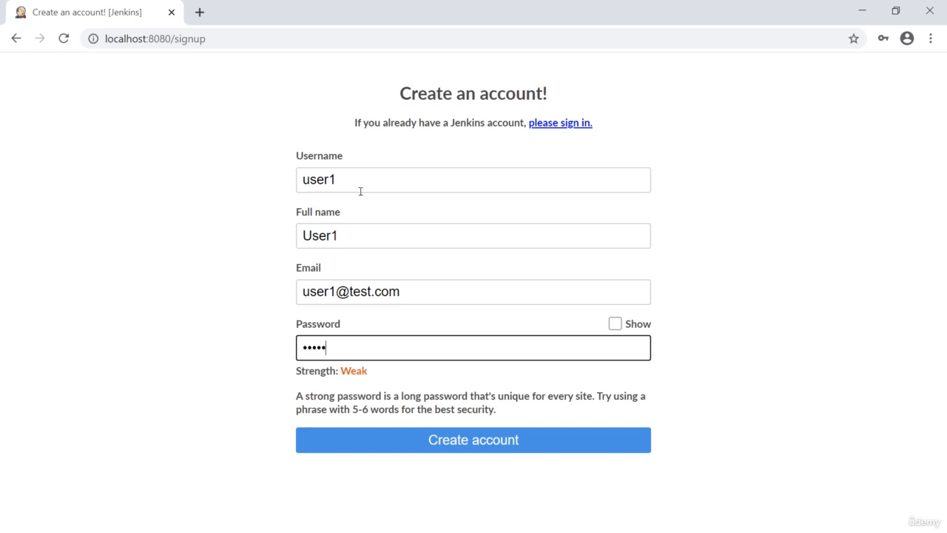
pyautogui.write('•••••')
pyautogui.click(482, 441)
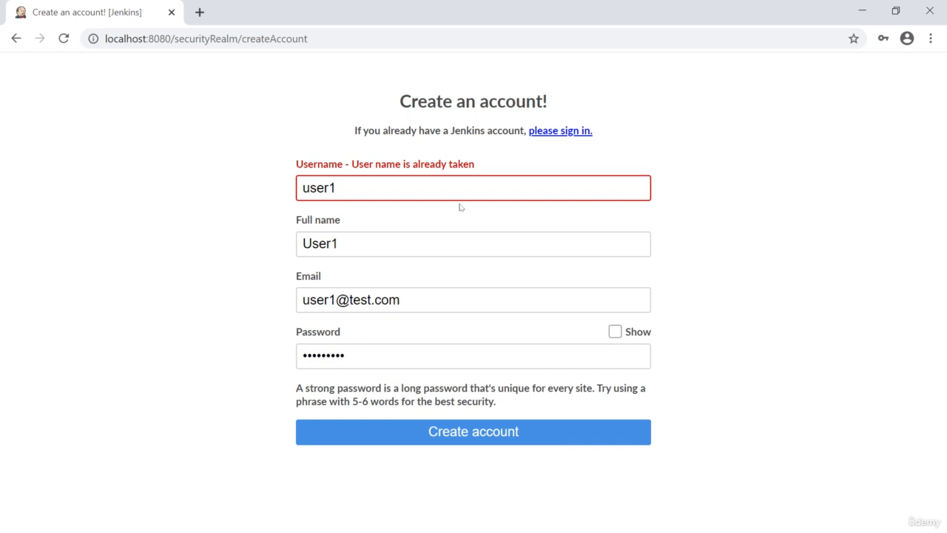
# Step: Change the sign-up form's username to user2 and the full name to User2
pyautogui.click(359, 193)
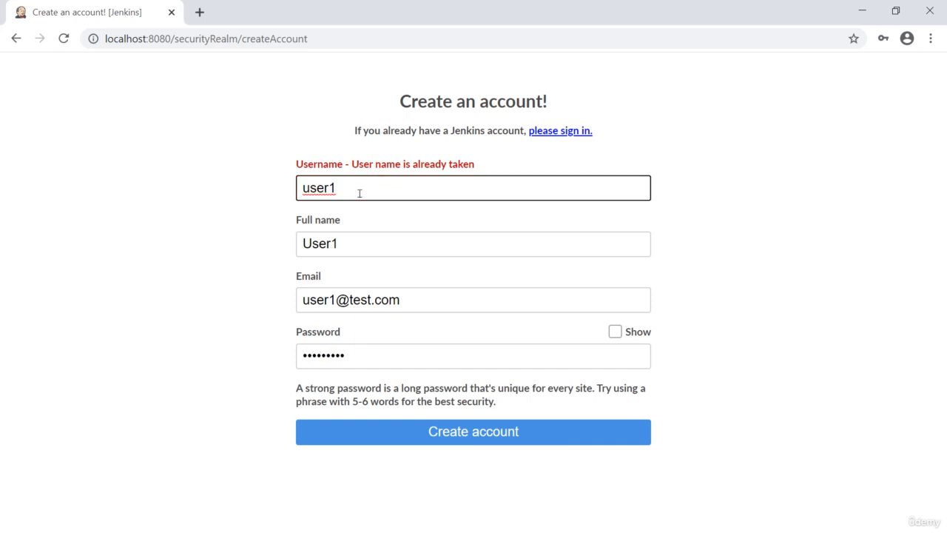
pyautogui.press('BackSpace')
pyautogui.write('2')
pyautogui.press('Tab')
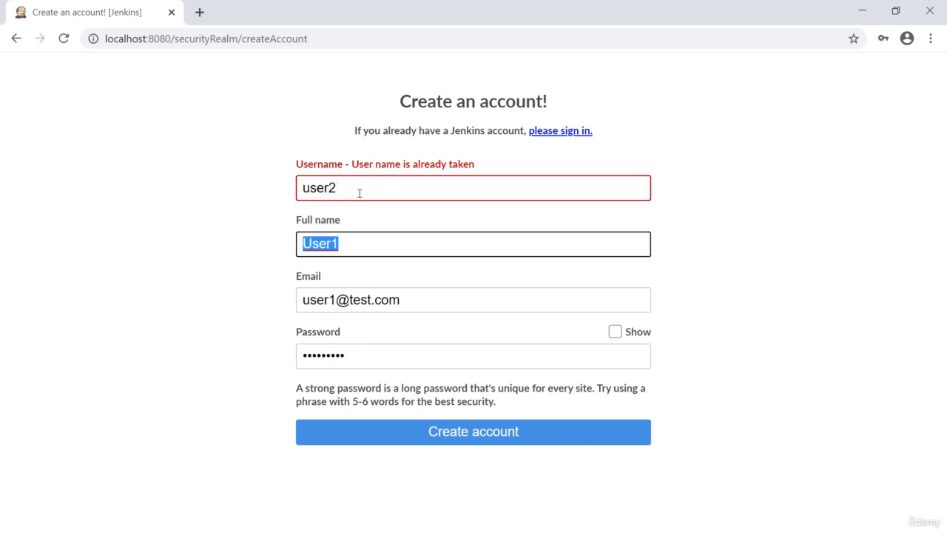
pyautogui.write('User2')
pyautogui.press('Tab')
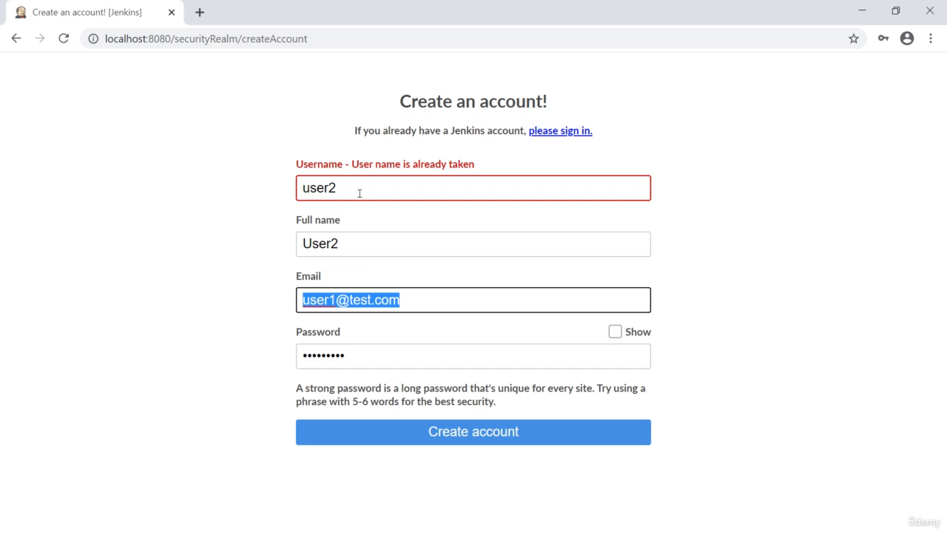
# Step: Change the digit before the @ sign in the account's email address to 2
pyautogui.press('Left')
pyautogui.press('Right')
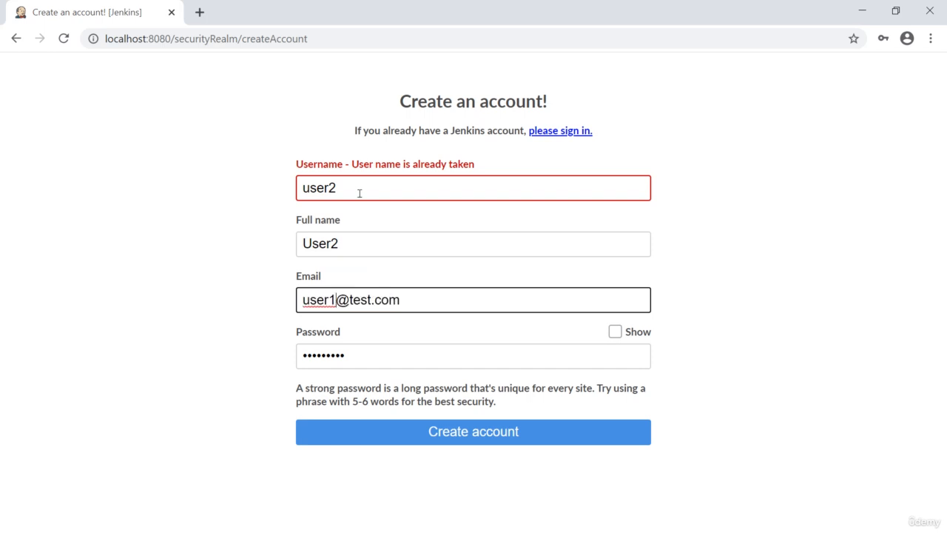
pyautogui.press('Delete')
pyautogui.write('2')
pyautogui.press('Tab')
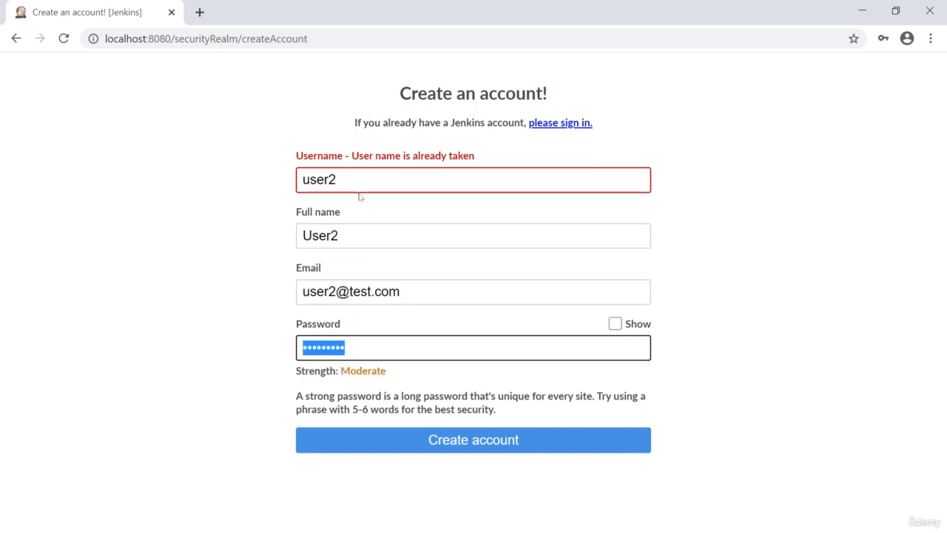
# Step: Replace the account password with a new one and create the account
pyautogui.write('••••')
pyautogui.press('BackSpace')
pyautogui.press('BackSpace')
pyautogui.press('BackSpace')
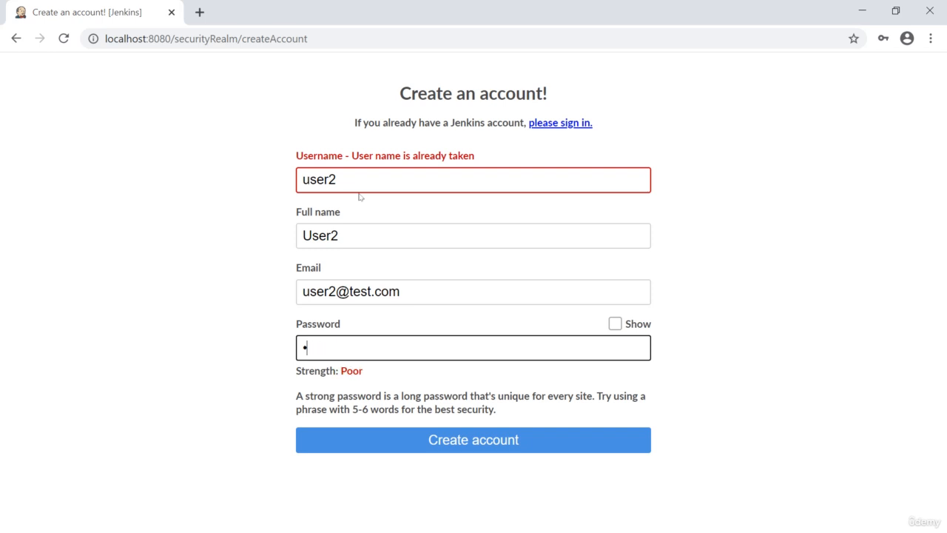
pyautogui.press('BackSpace')
pyautogui.write('•••••••••')
pyautogui.click(458, 441)
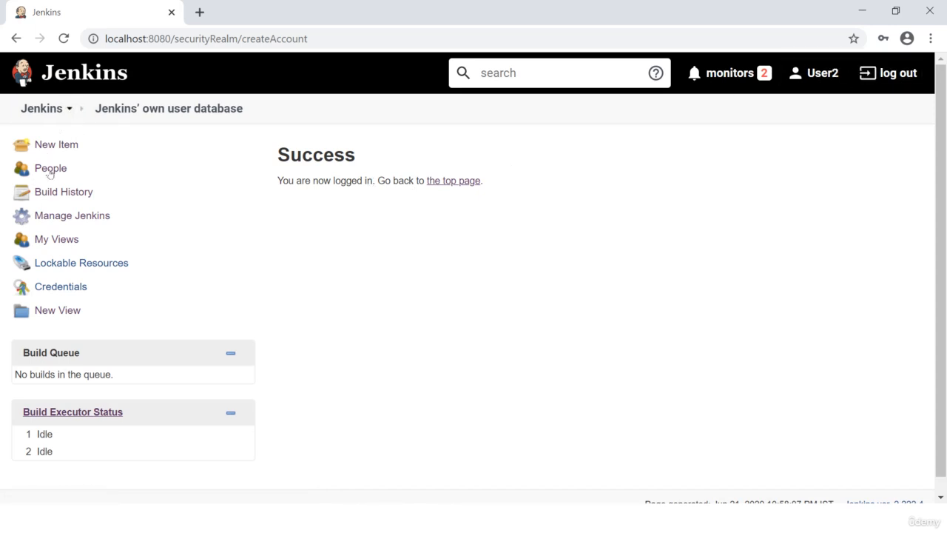
# Step: Open the Configure Global Security page as the new account and examine its security realm and authorization settings
pyautogui.click(65, 116)
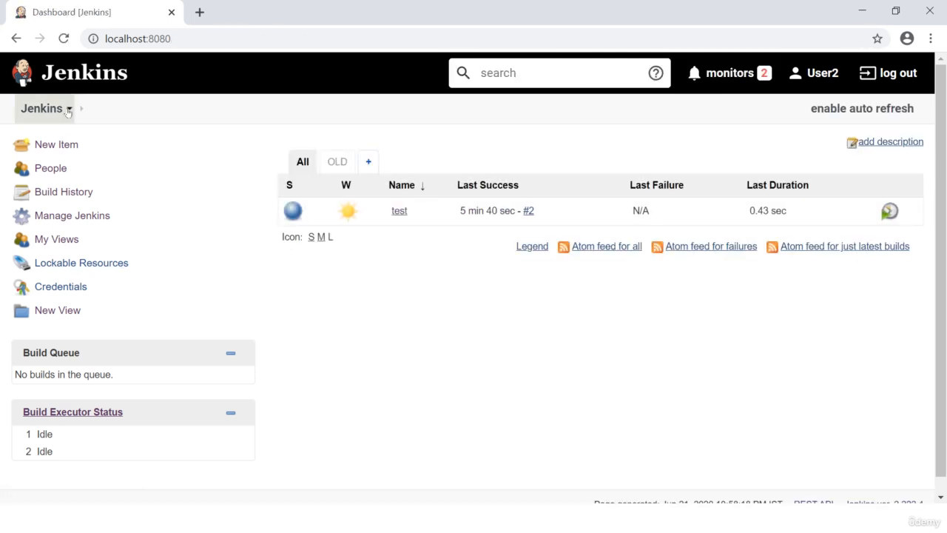
pyautogui.click(69, 110)
pyautogui.moveTo(137, 214)
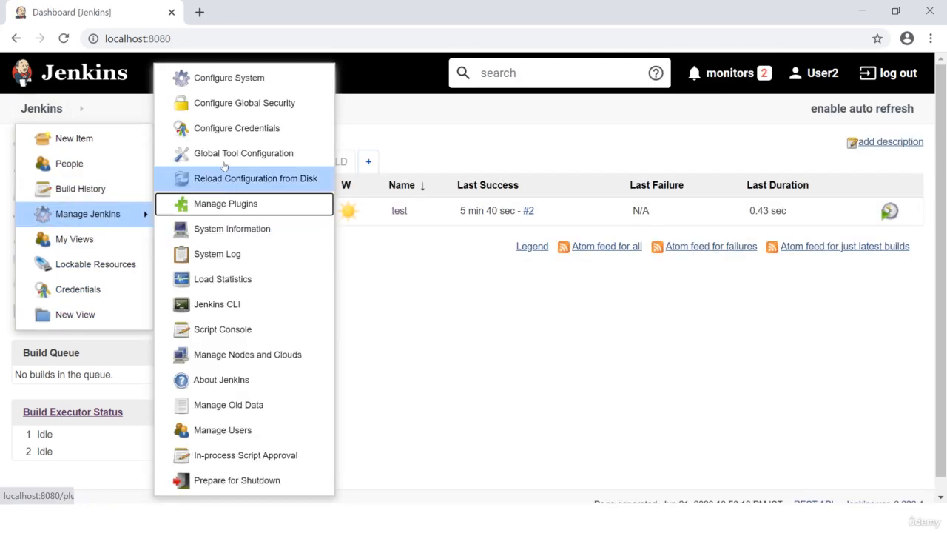
pyautogui.click(217, 102)
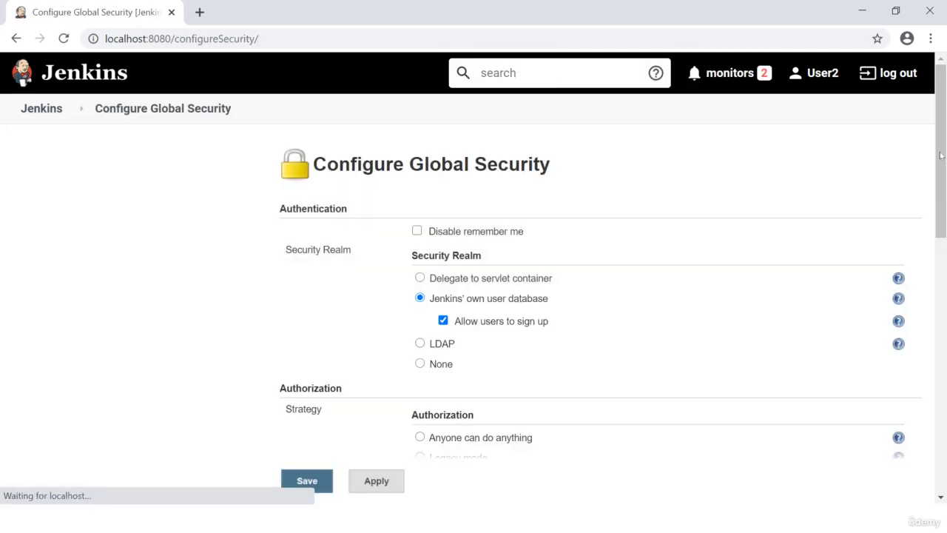
pyautogui.moveTo(940, 156); pyautogui.dragTo(869, 260)
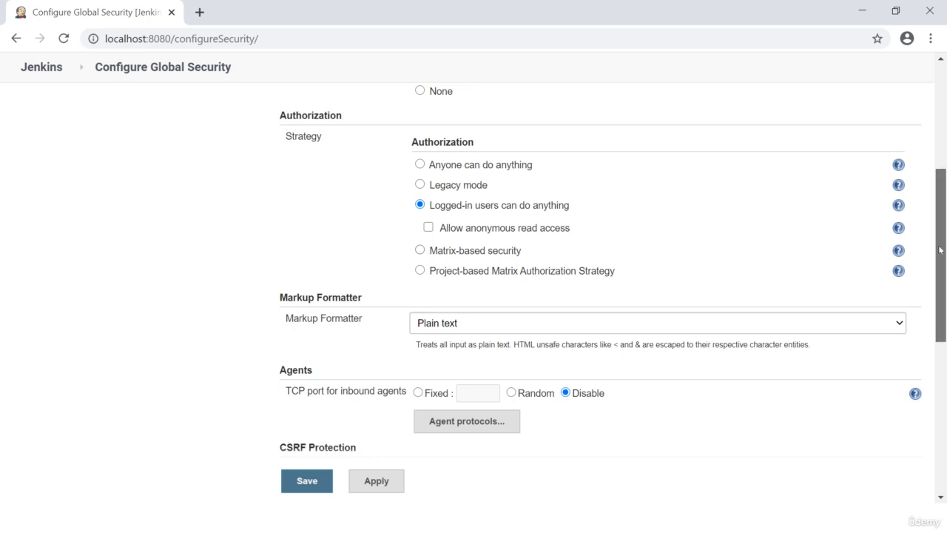
pyautogui.moveTo(940, 247); pyautogui.dragTo(940, 142)
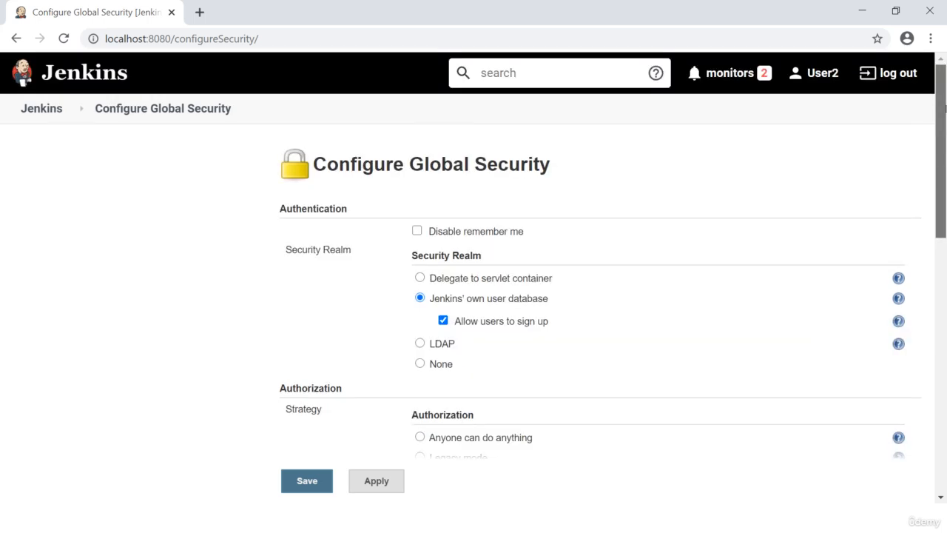
# Step: Log out and sign back in as admin with the account password
pyautogui.click(899, 73)
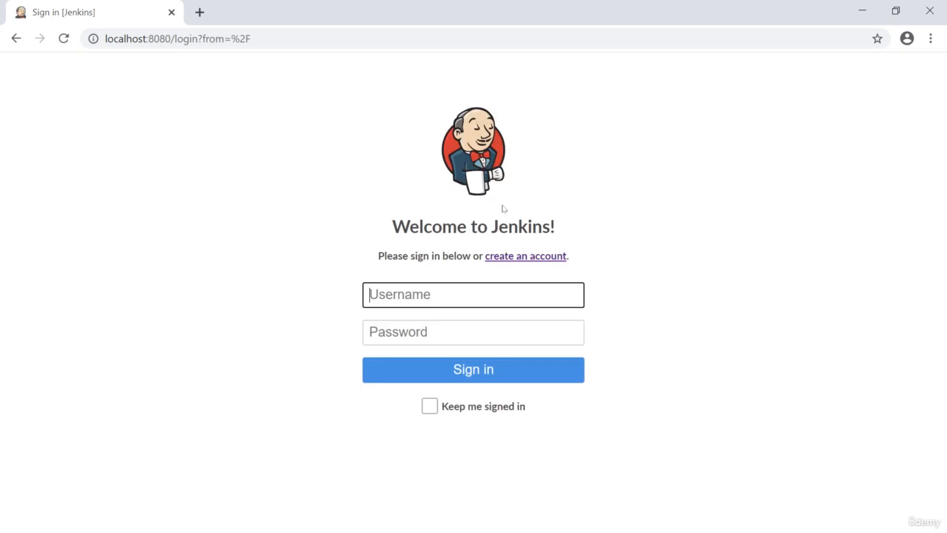
pyautogui.click(424, 293)
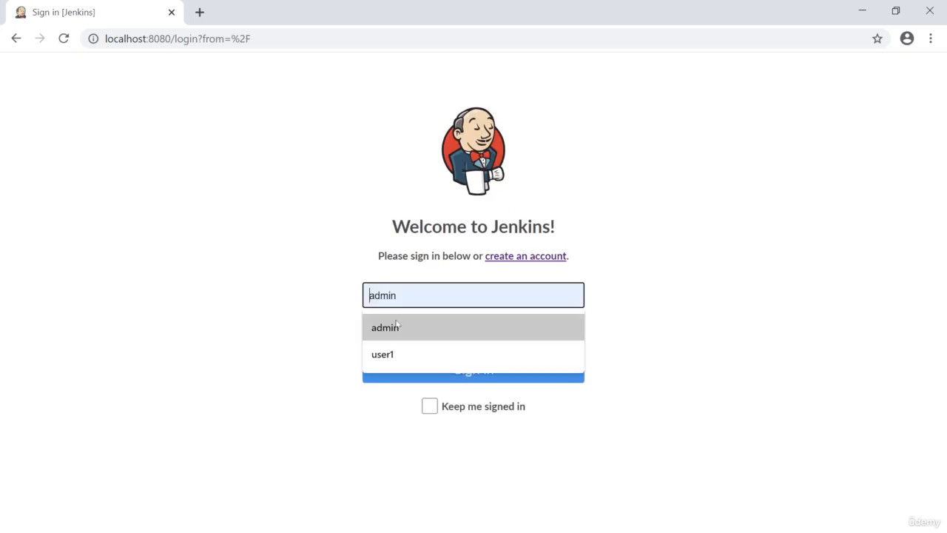
pyautogui.click(397, 326)
pyautogui.click(420, 334)
pyautogui.write('admin')
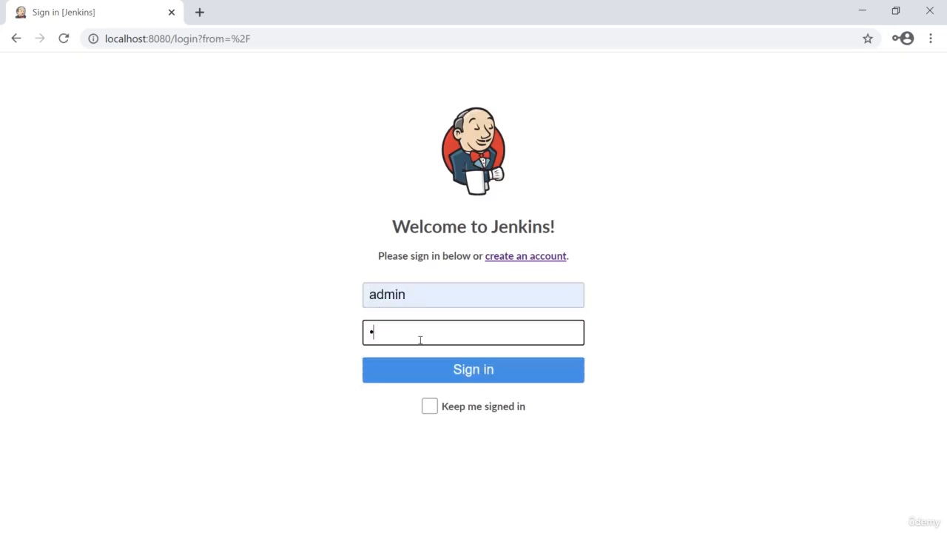
pyautogui.write('@123')
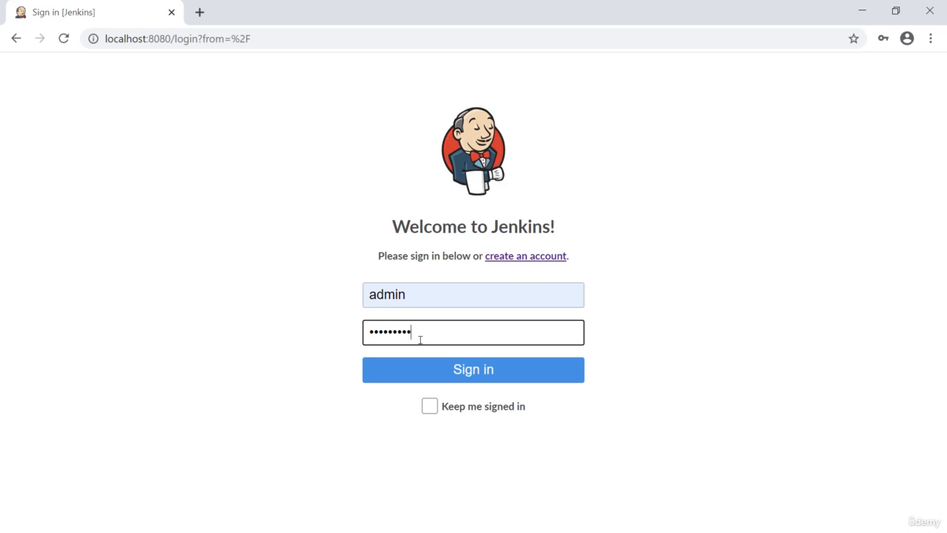
pyautogui.press('Return')
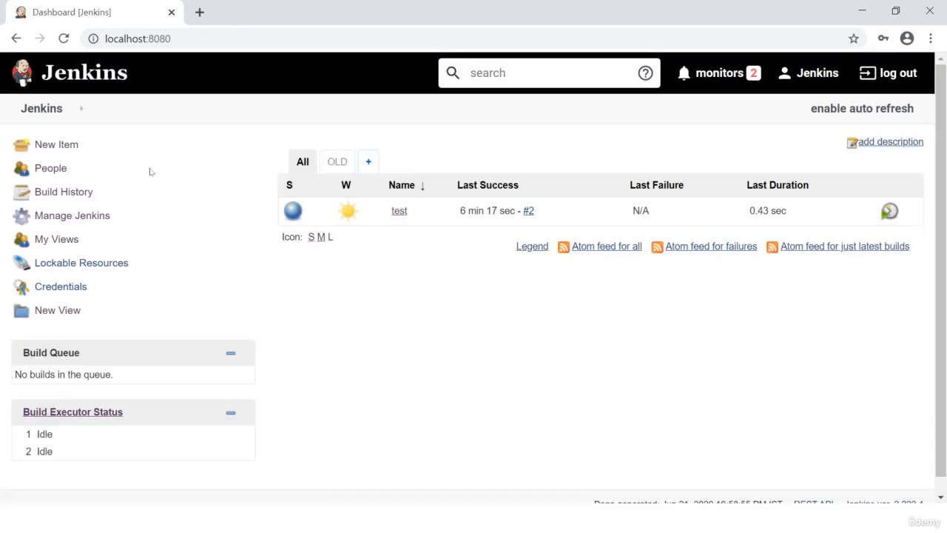
# Step: Open the Configure Global Security page and set the authorization strategy to Matrix-based security
pyautogui.click(70, 109)
pyautogui.moveTo(98, 212)
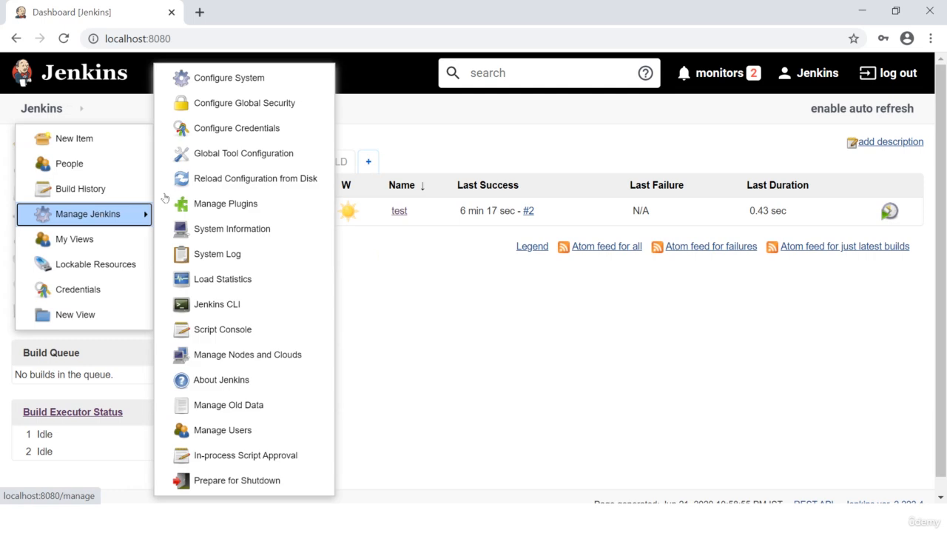
pyautogui.click(224, 104)
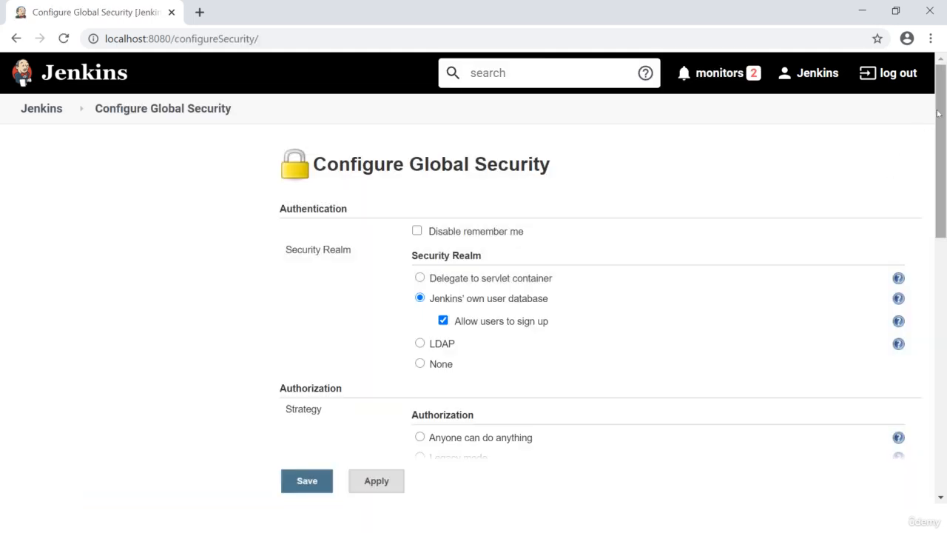
pyautogui.moveTo(944, 113); pyautogui.dragTo(932, 231)
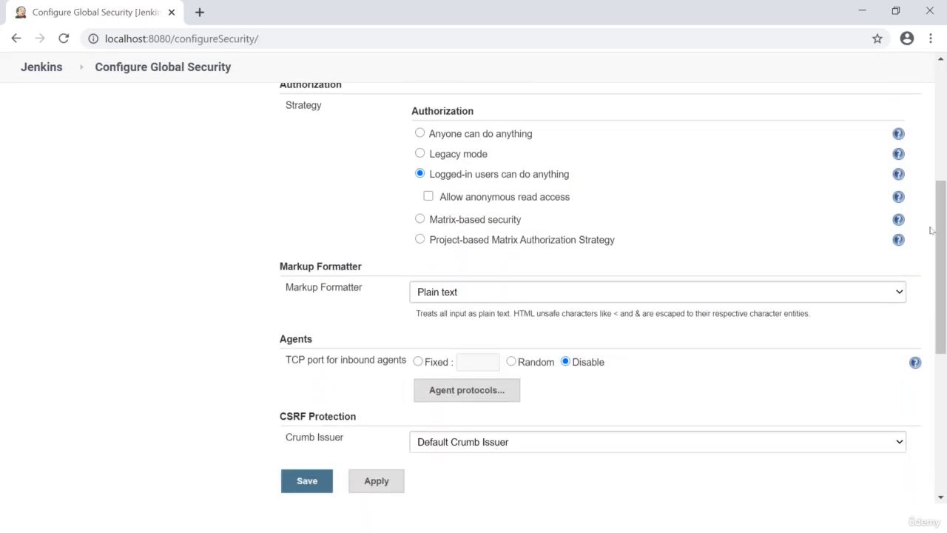
pyautogui.click(420, 219)
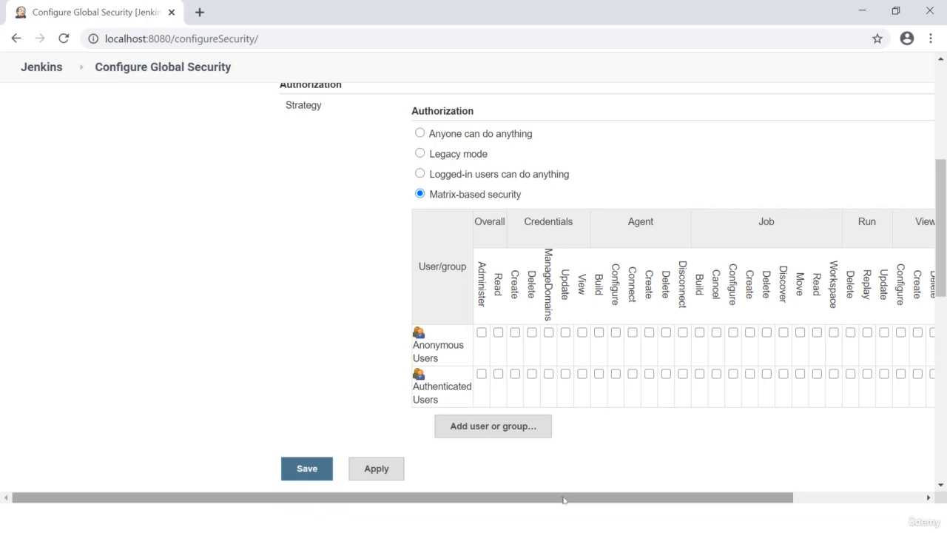
pyautogui.moveTo(565, 496); pyautogui.dragTo(740, 491)
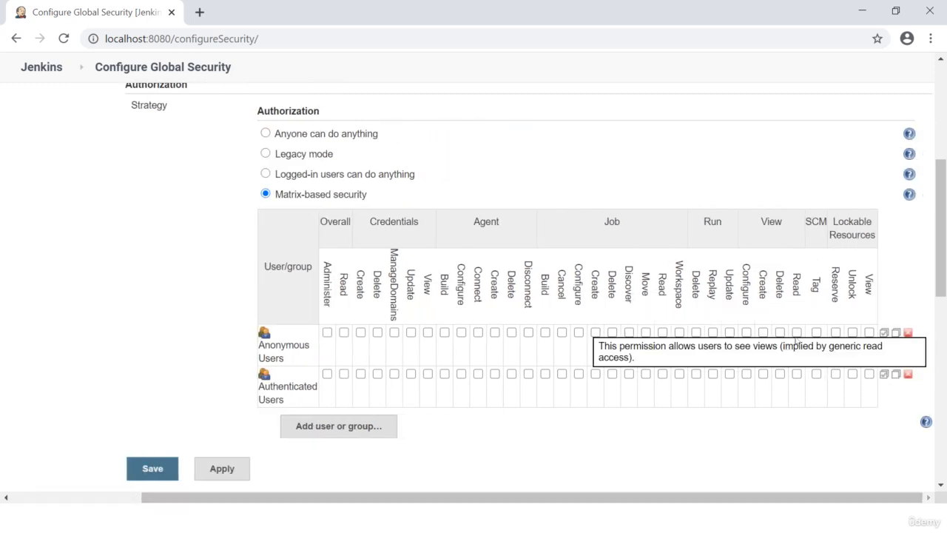
# Step: Grant Anonymous Users the View Read permission and add user2 to the permission matrix
pyautogui.click(797, 334)
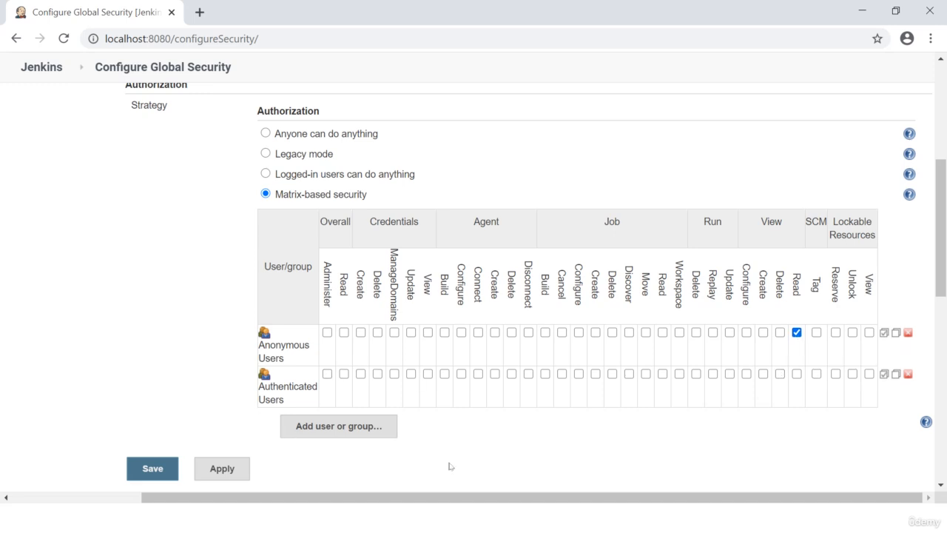
pyautogui.click(333, 427)
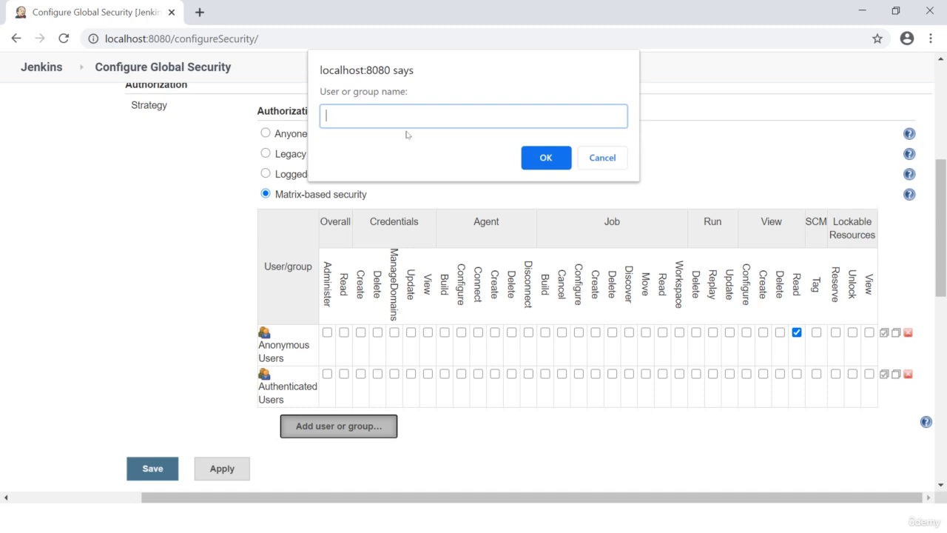
pyautogui.write('user2')
pyautogui.click(545, 158)
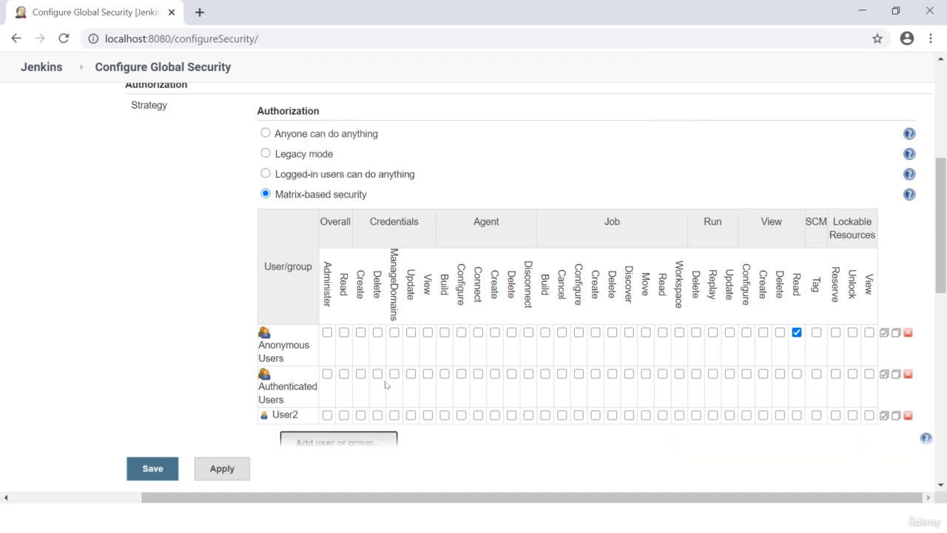
# Step: Grant user2 the Overall Read permission, leaving Overall Administer unselected
pyautogui.click(327, 415)
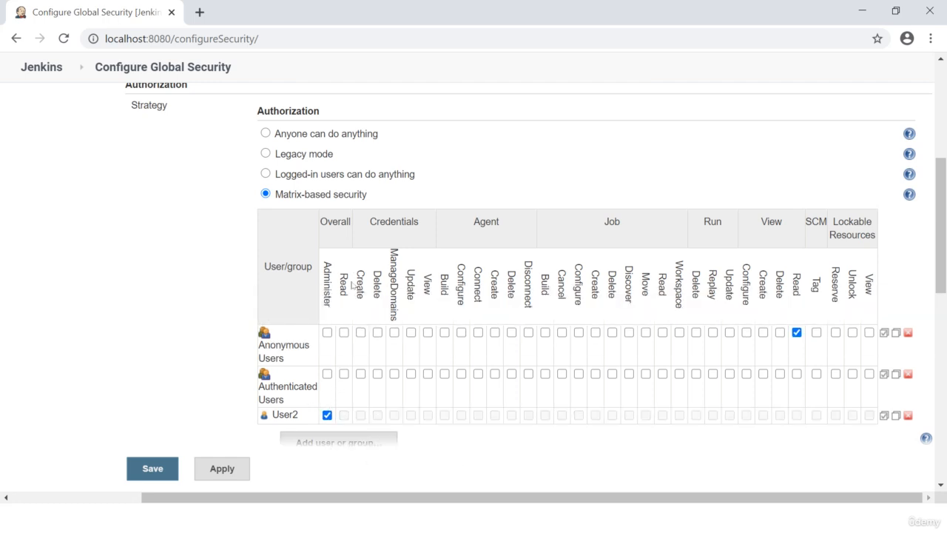
pyautogui.click(327, 416)
pyautogui.click(343, 415)
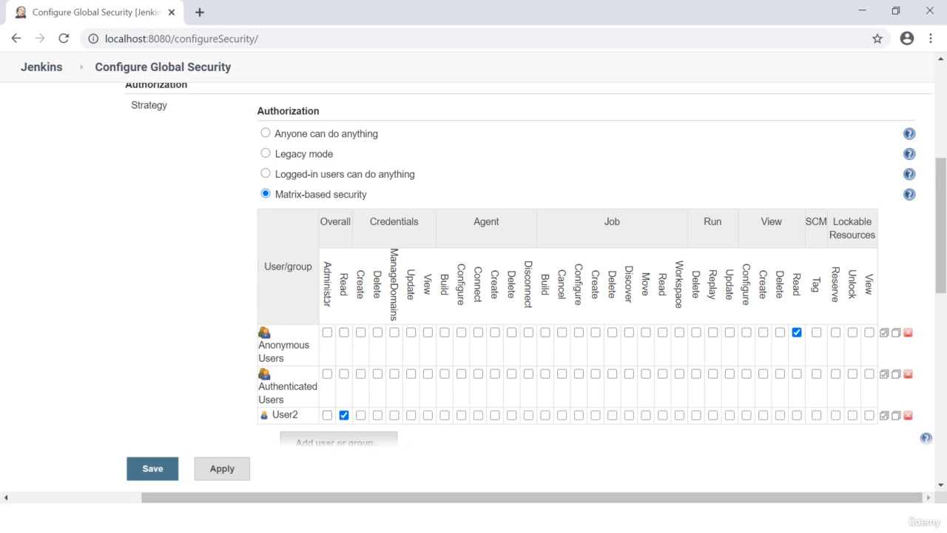
pyautogui.click(363, 420)
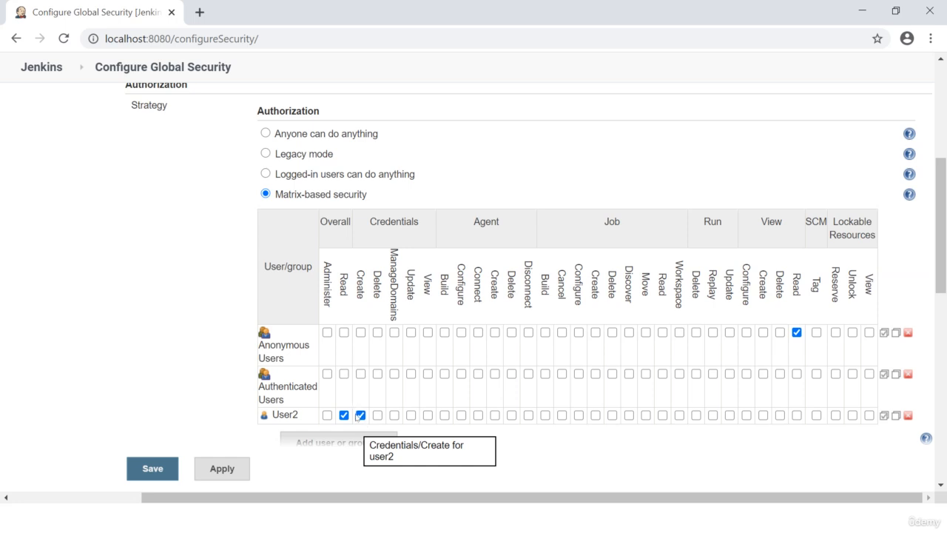
pyautogui.click(378, 416)
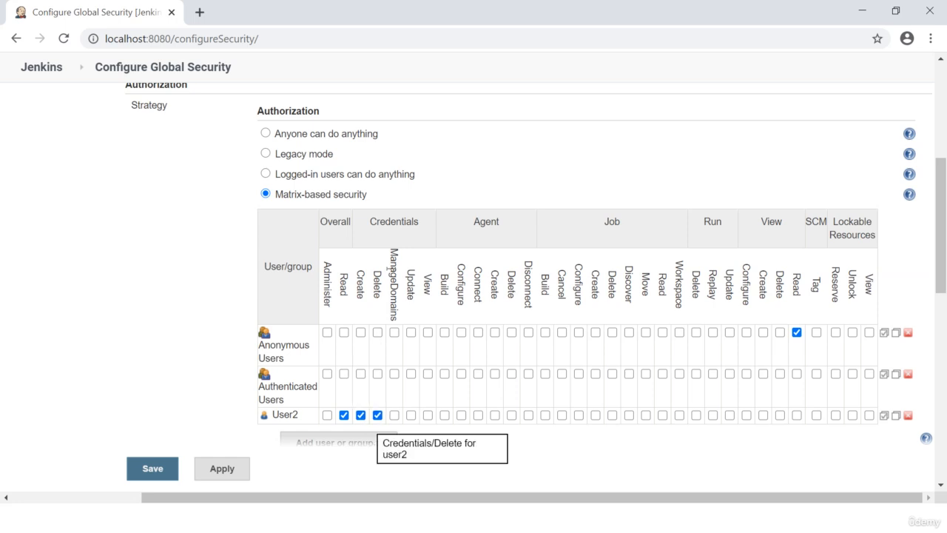
pyautogui.click(378, 415)
pyautogui.click(361, 416)
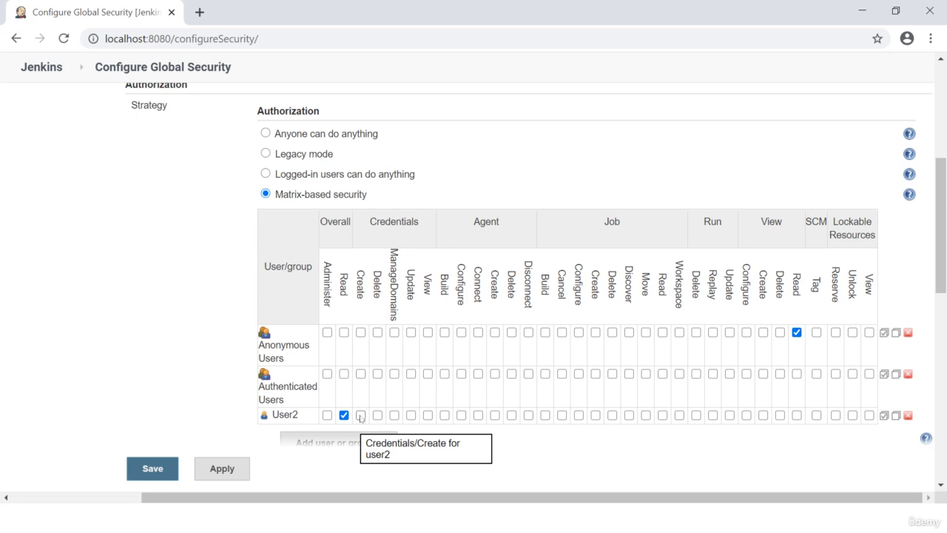
# Step: Save the global security configuration and log out of the admin account
pyautogui.click(158, 473)
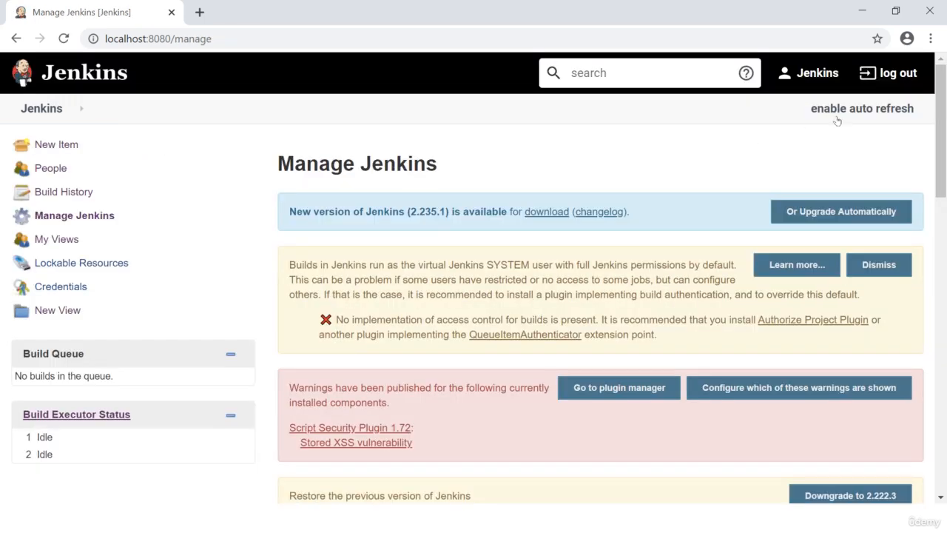
pyautogui.click(888, 72)
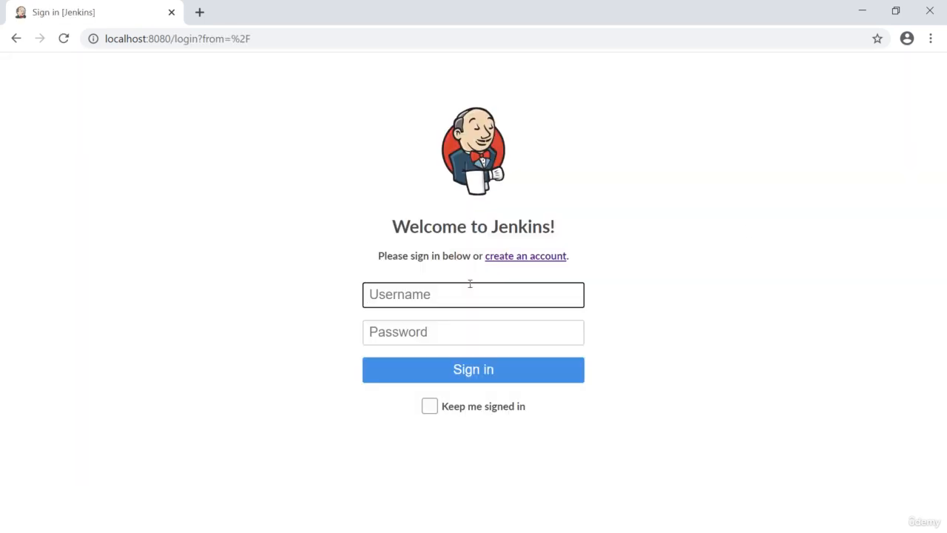
# Step: Try to sign in as user2 with the account password
pyautogui.click(457, 290)
pyautogui.write('userd')
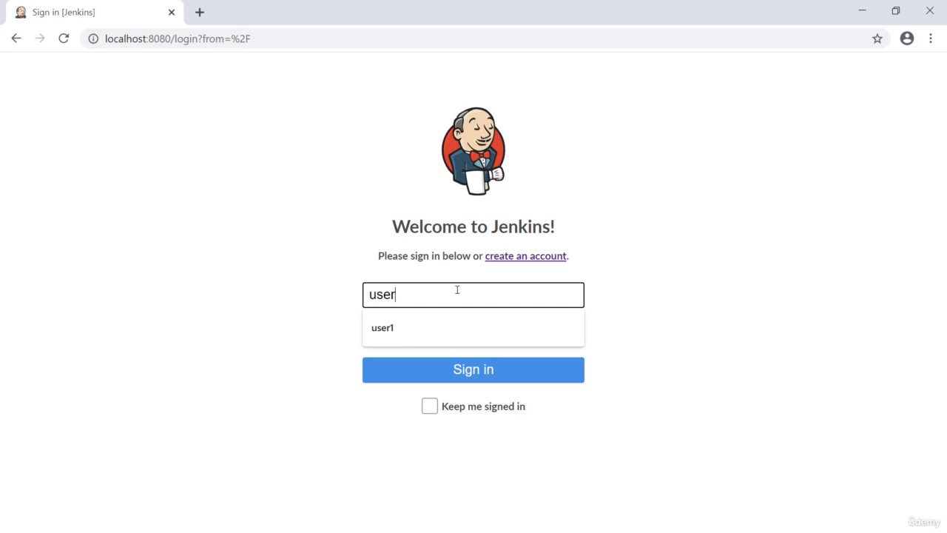
pyautogui.press('BackSpace')
pyautogui.press('BackSpace')
pyautogui.press('BackSpace')
pyautogui.press('BackSpace')
pyautogui.press('BackSpace')
pyautogui.write('user2')
pyautogui.press('Tab')
pyautogui.write('••••')
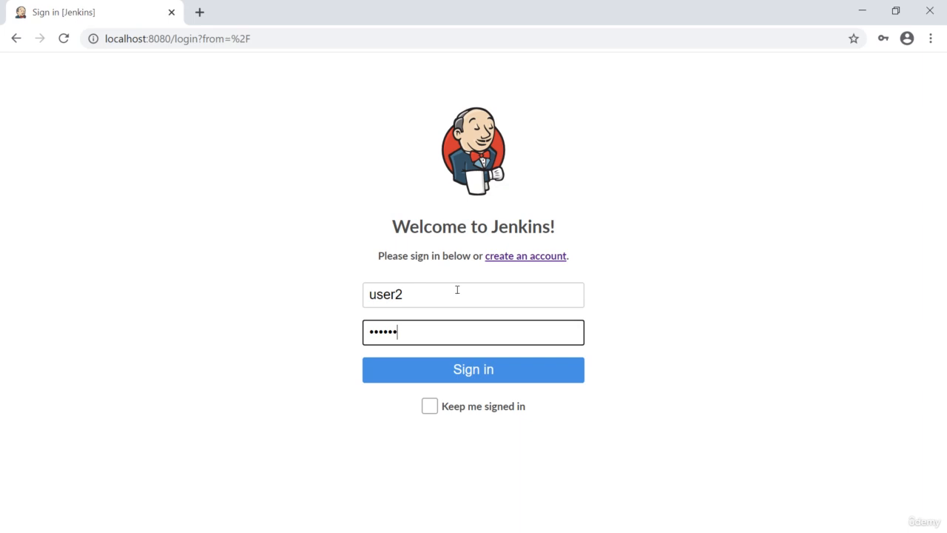
pyautogui.write('•••••')
pyautogui.press('Return')
# Step: Retry signing in as user2, correcting the account password before submitting
pyautogui.click(470, 308)
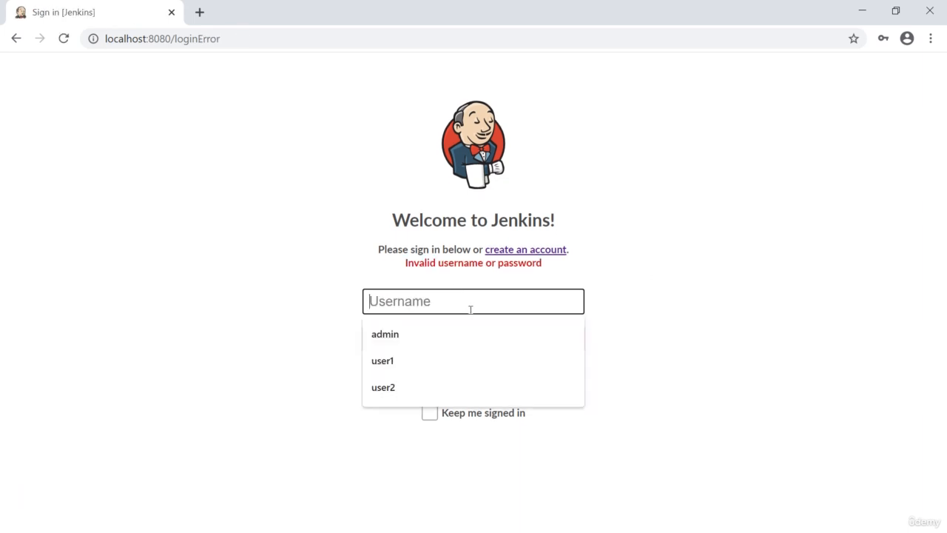
pyautogui.write('user')
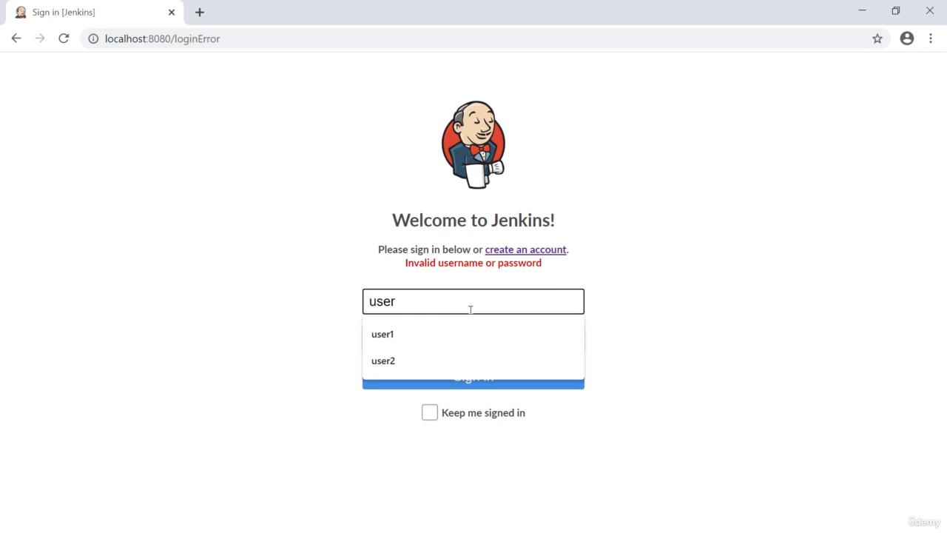
pyautogui.write('2')
pyautogui.press('Tab')
pyautogui.write('user')
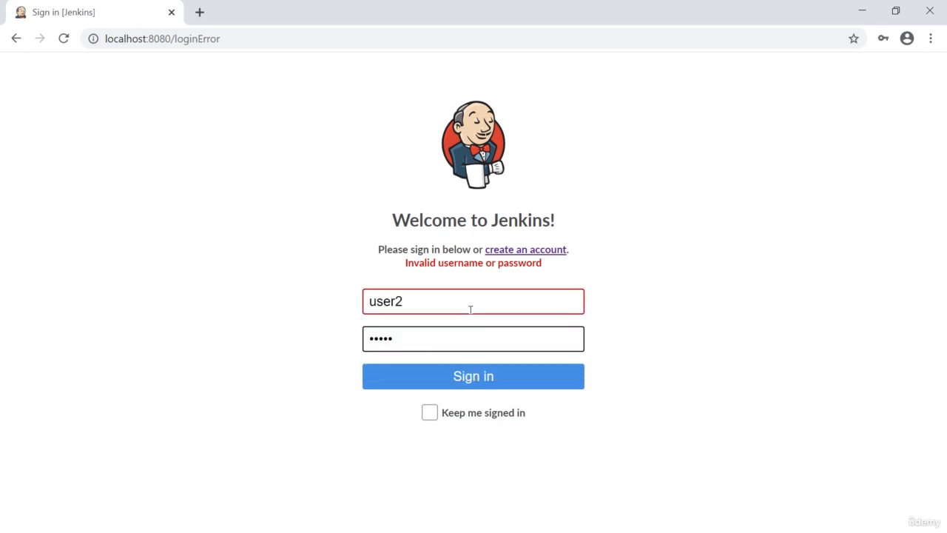
pyautogui.press('BackSpace')
pyautogui.press('BackSpace')
pyautogui.press('BackSpace')
pyautogui.press('BackSpace')
pyautogui.press('BackSpace')
pyautogui.write('user2ord2')
pyautogui.click(444, 385)
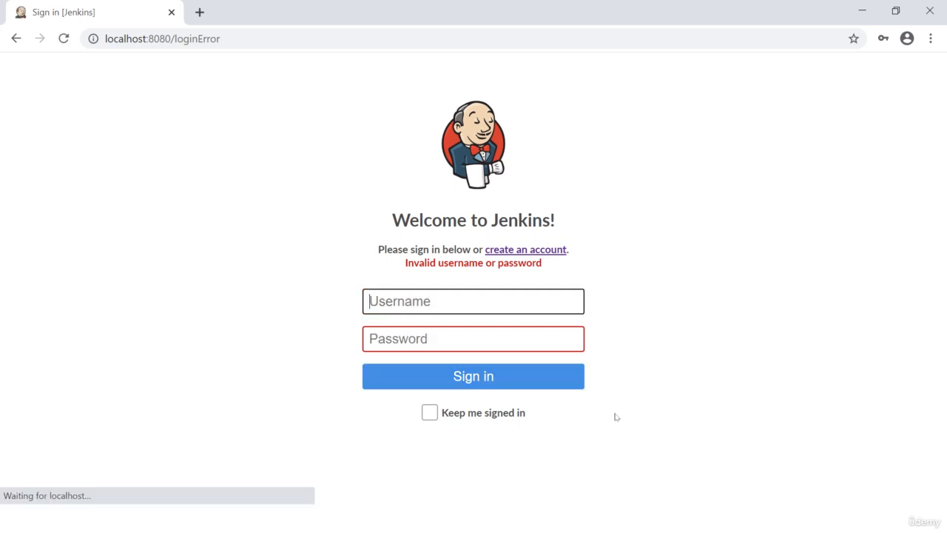
# Step: Make a third attempt to sign in as user2 with the account password
pyautogui.write('user')
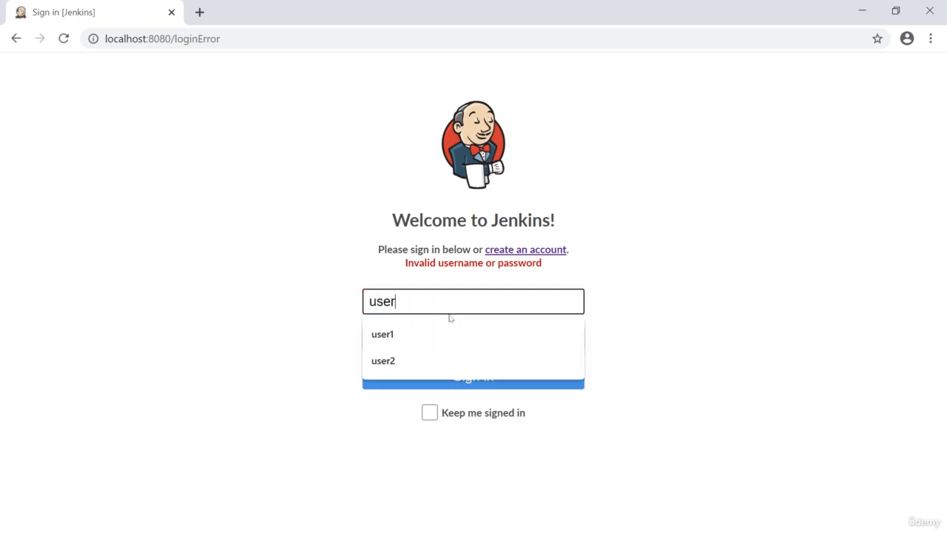
pyautogui.write('2')
pyautogui.press('Tab')
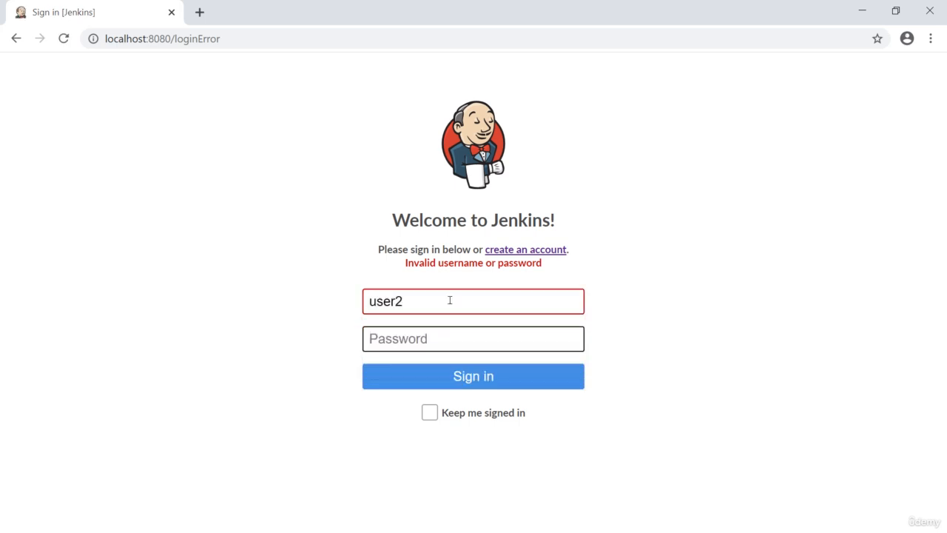
pyautogui.write('****')
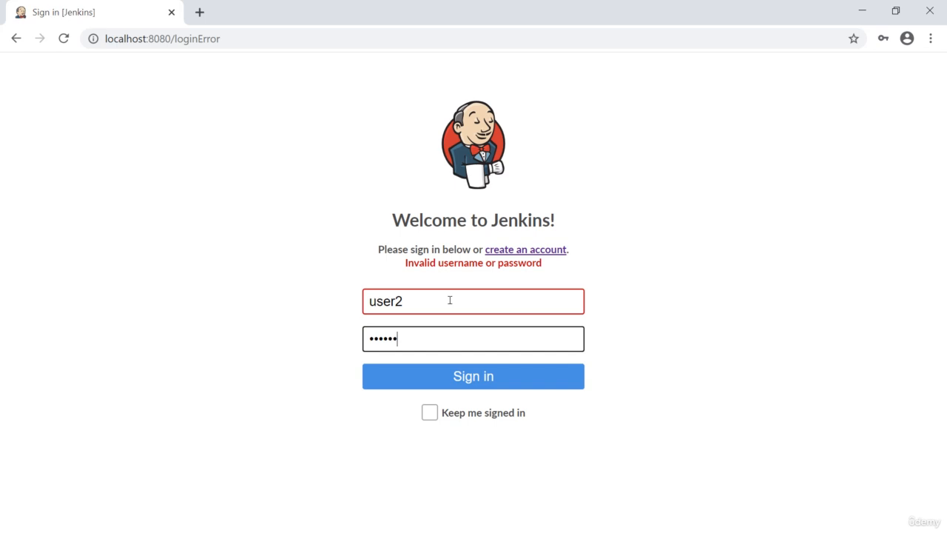
pyautogui.click(460, 383)
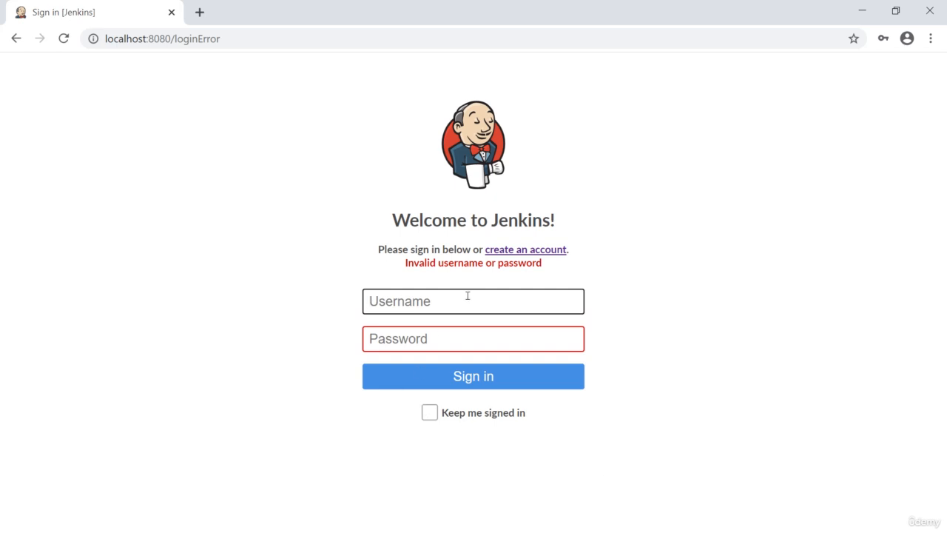
# Step: Start a new account with username test1 and full name Test1, and fill in its e-mail
pyautogui.click(536, 250)
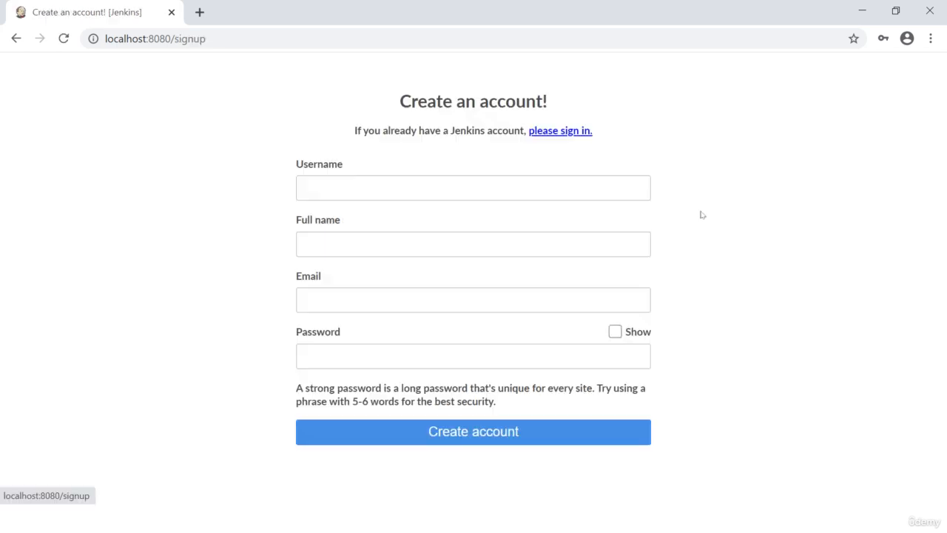
pyautogui.click(345, 194)
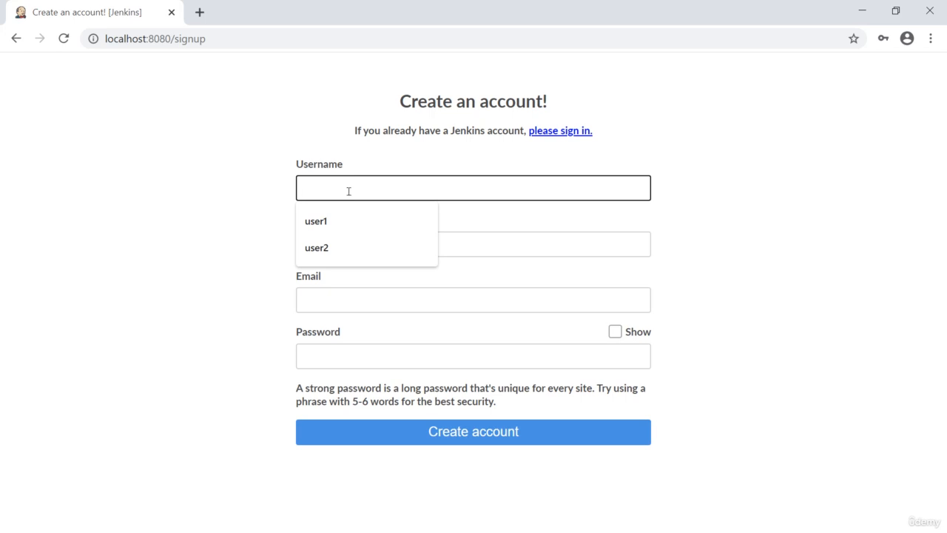
pyautogui.write('test1')
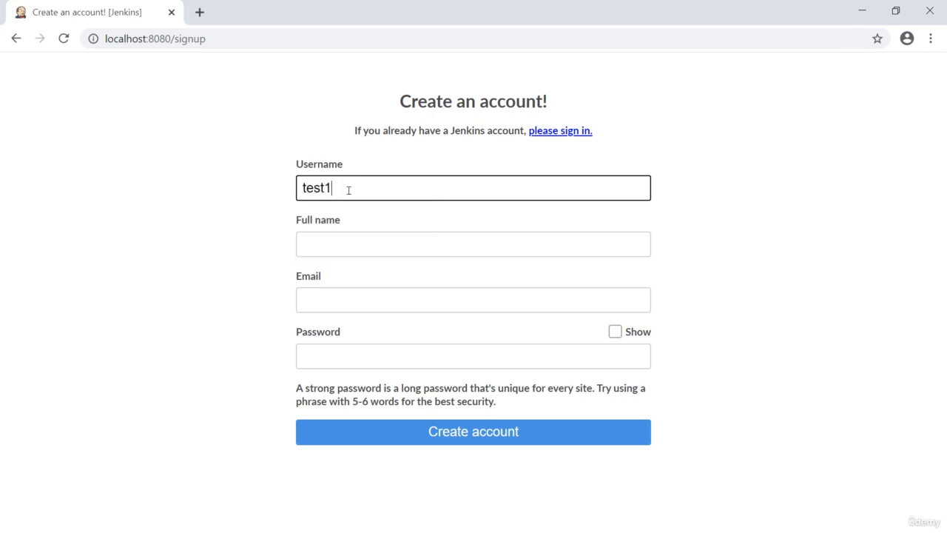
pyautogui.press('Tab')
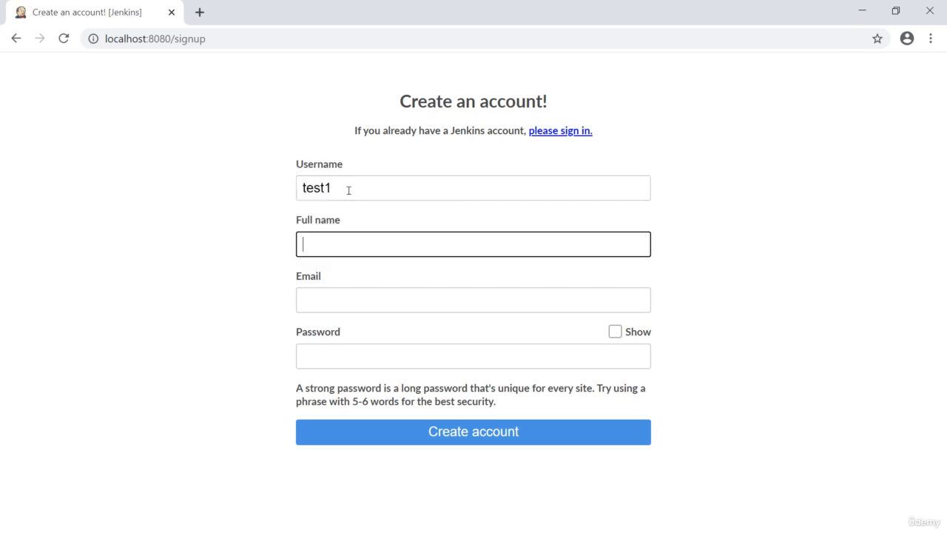
pyautogui.write('Test1')
pyautogui.press('Tab')
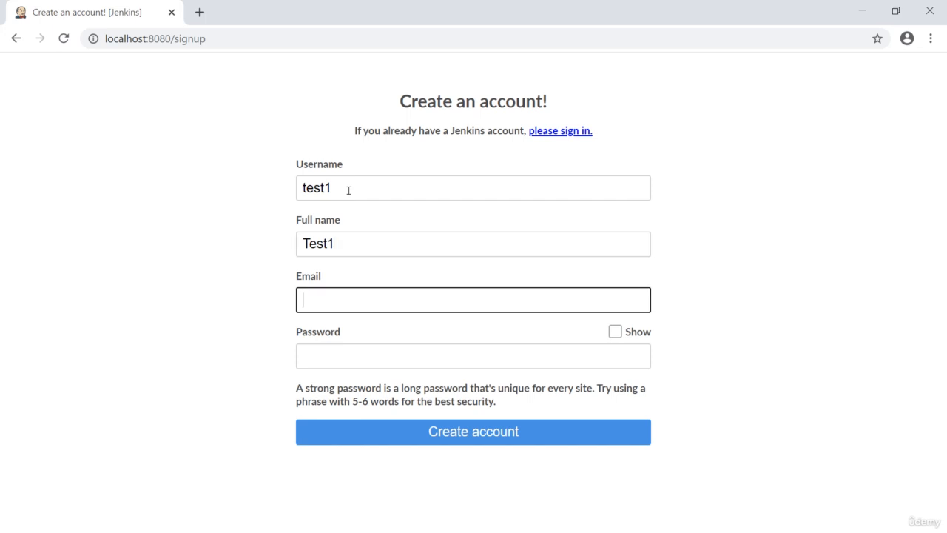
pyautogui.write('test@')
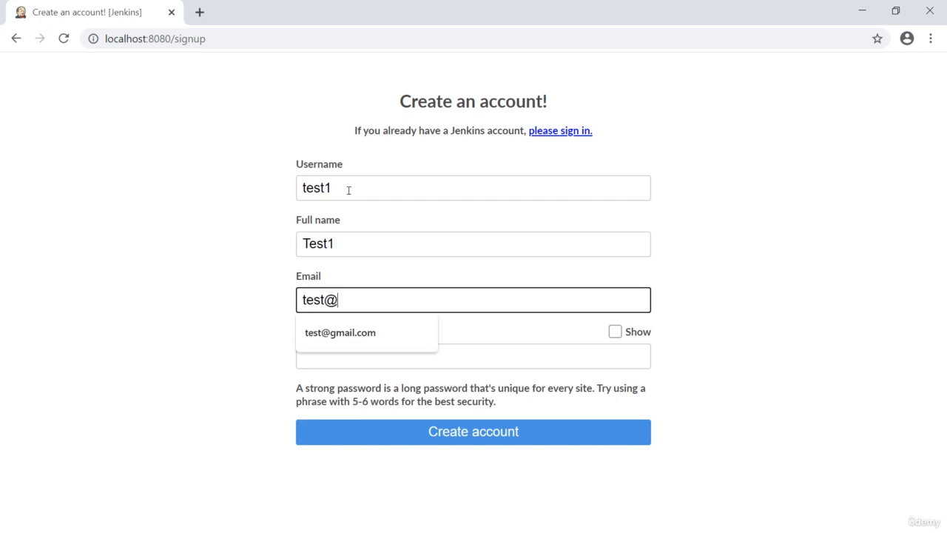
pyautogui.write('12')
pyautogui.press('BackSpace')
pyautogui.write('test')
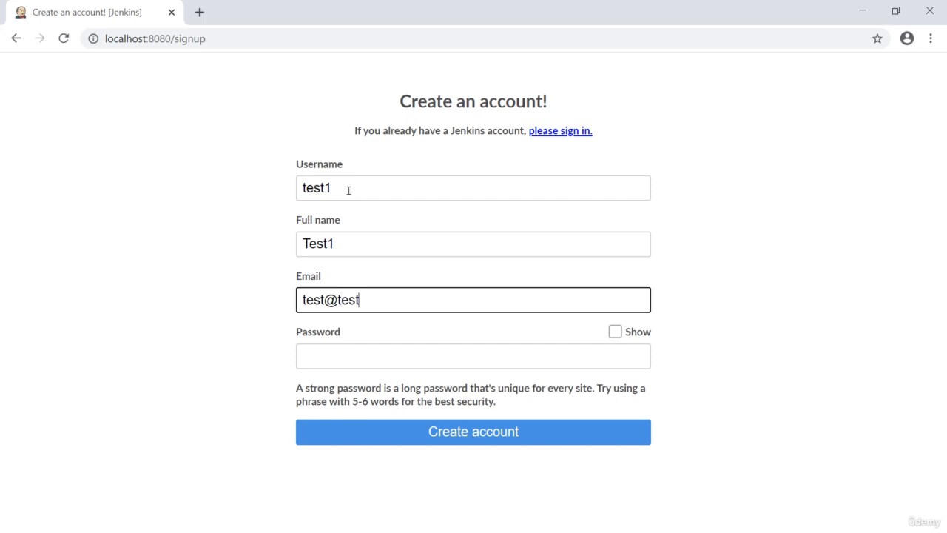
pyautogui.write('@123')
pyautogui.press('Tab')
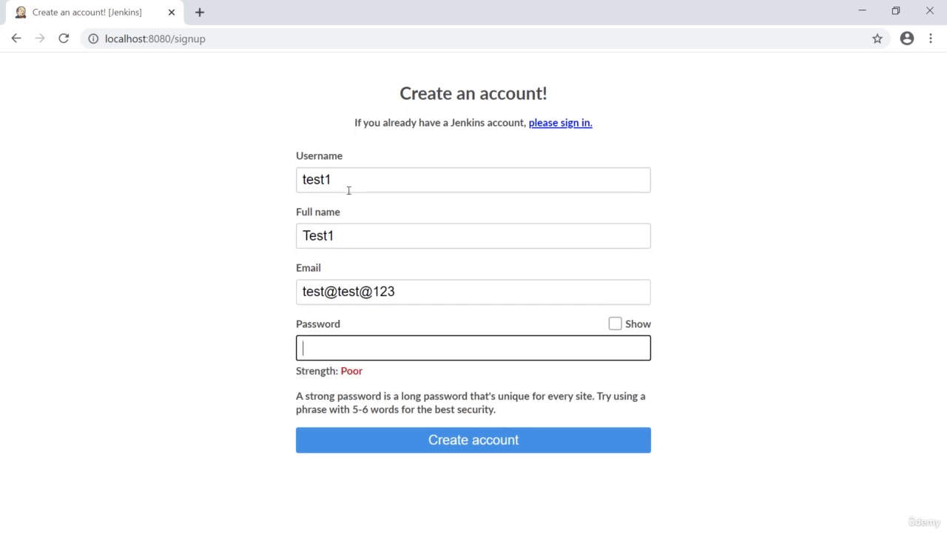
# Step: Enter the password for the test1 account and create the account
pyautogui.write('test12')
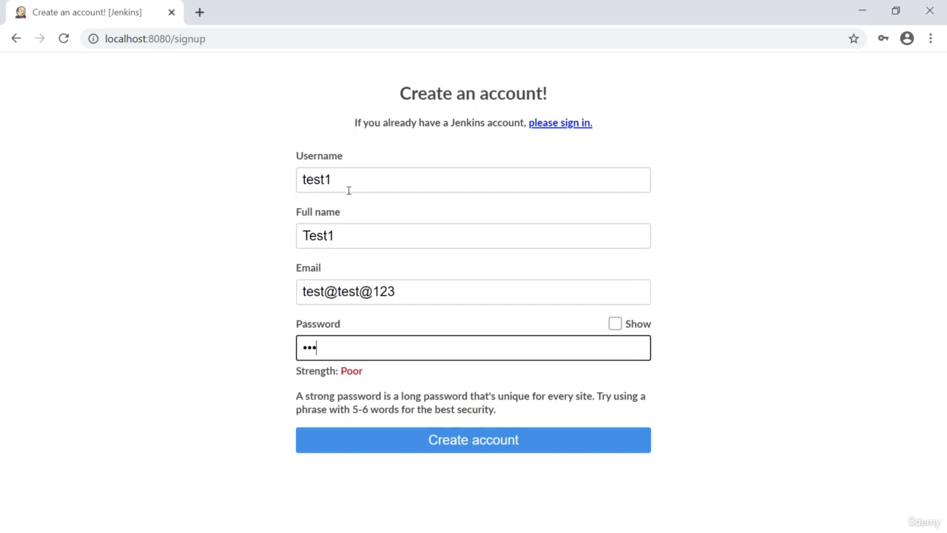
pyautogui.write('34')
pyautogui.press('BackSpace')
pyautogui.press('BackSpace')
pyautogui.press('BackSpace')
pyautogui.press('BackSpace')
pyautogui.press('BackSpace')
pyautogui.press('BackSpace')
pyautogui.press('BackSpace')
pyautogui.press('BackSpace')
pyautogui.write('test1234')
pyautogui.click(487, 447)
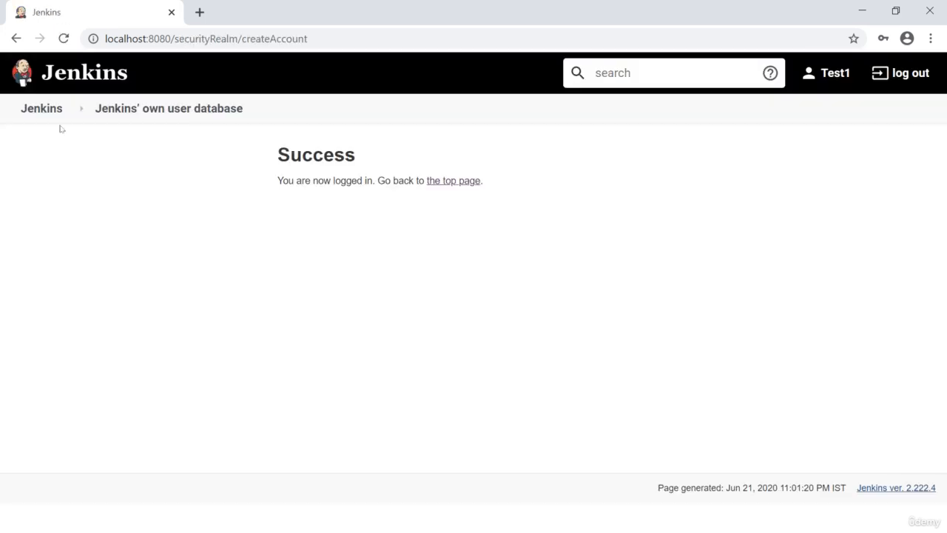
# Step: Log out of the test1 account and sign in as admin with the account password
pyautogui.click(909, 74)
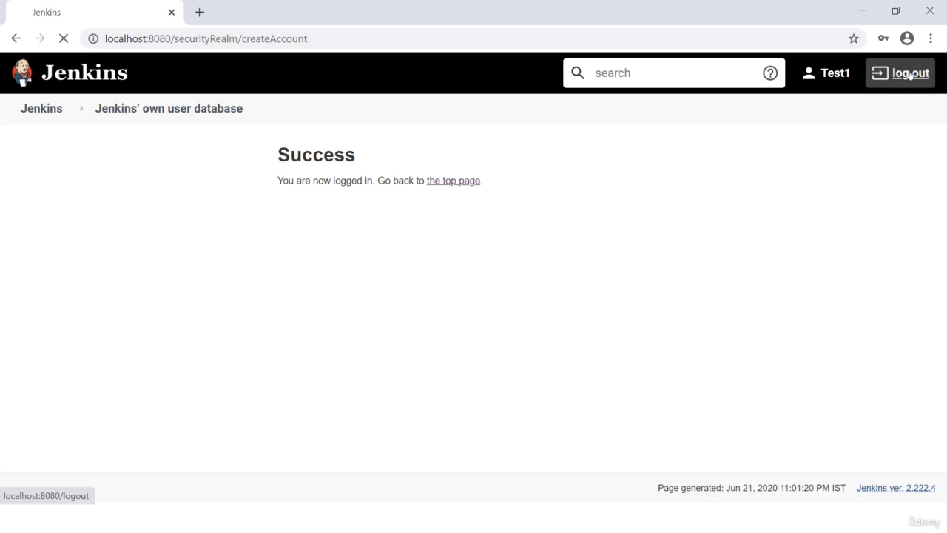
pyautogui.click(403, 303)
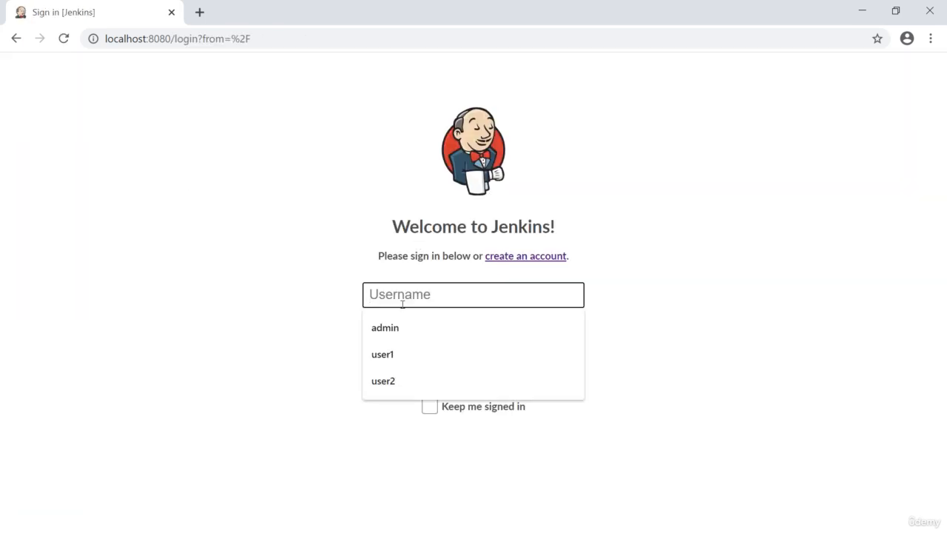
pyautogui.click(402, 327)
pyautogui.click(414, 341)
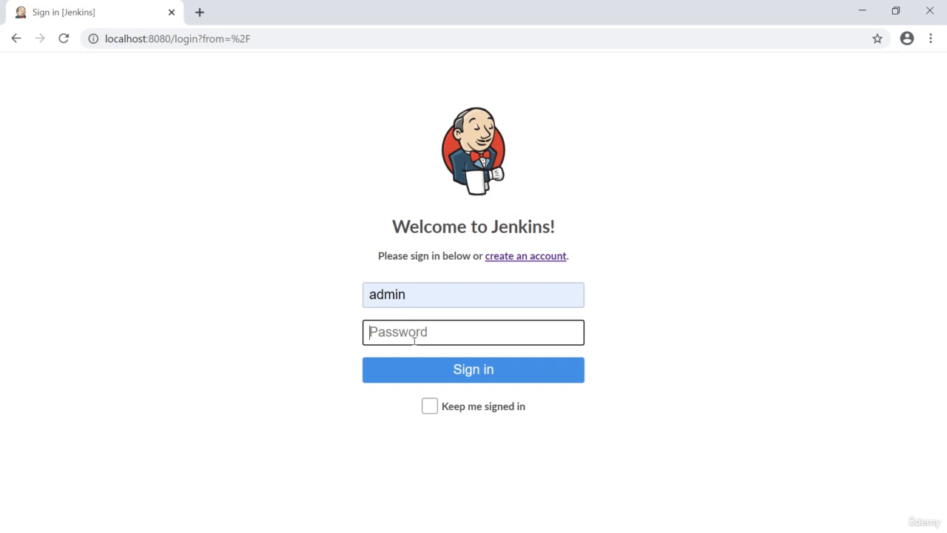
pyautogui.write('admin')
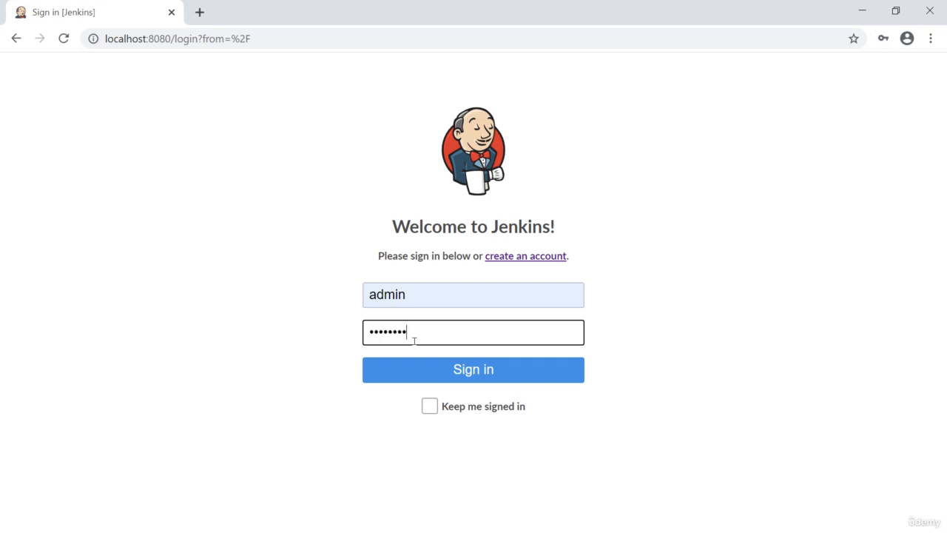
pyautogui.press('Return')
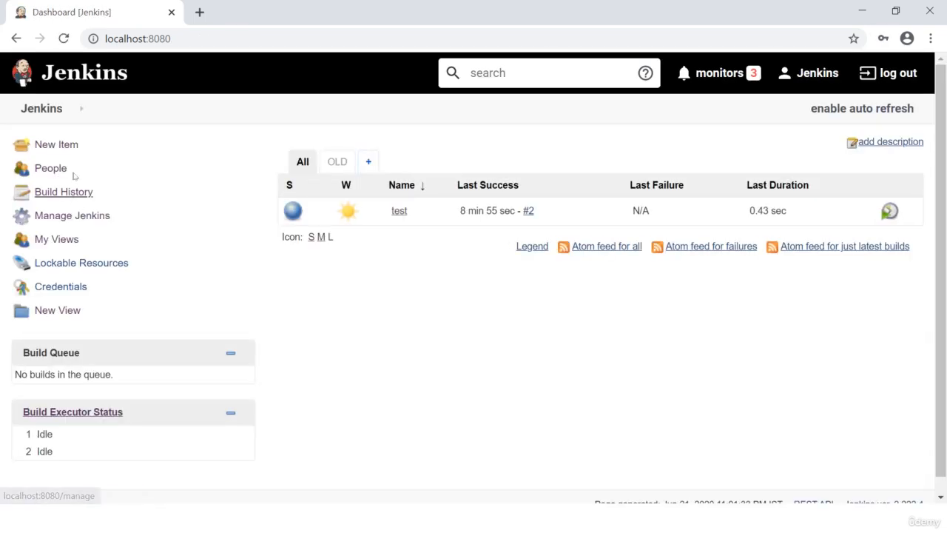
# Step: Add test1 to the Matrix-based security table in Configure Global Security, grant it Overall Read, and save the configuration
pyautogui.click(68, 111)
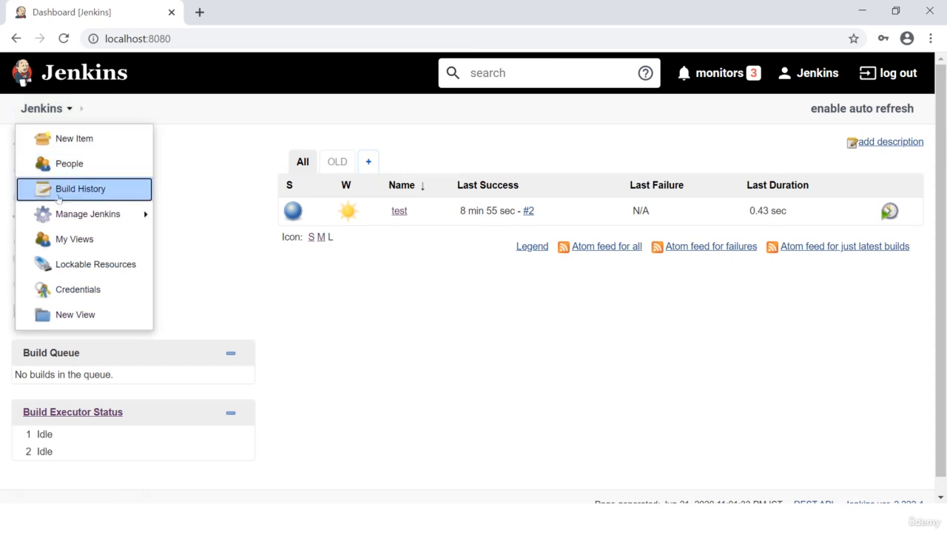
pyautogui.moveTo(97, 216)
pyautogui.click(241, 111)
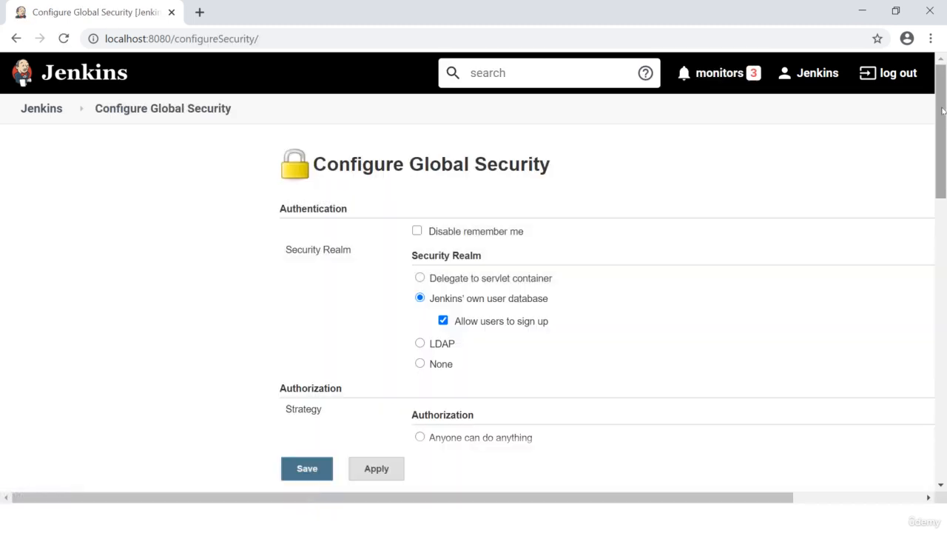
pyautogui.moveTo(943, 111); pyautogui.dragTo(940, 232)
pyautogui.click(468, 367)
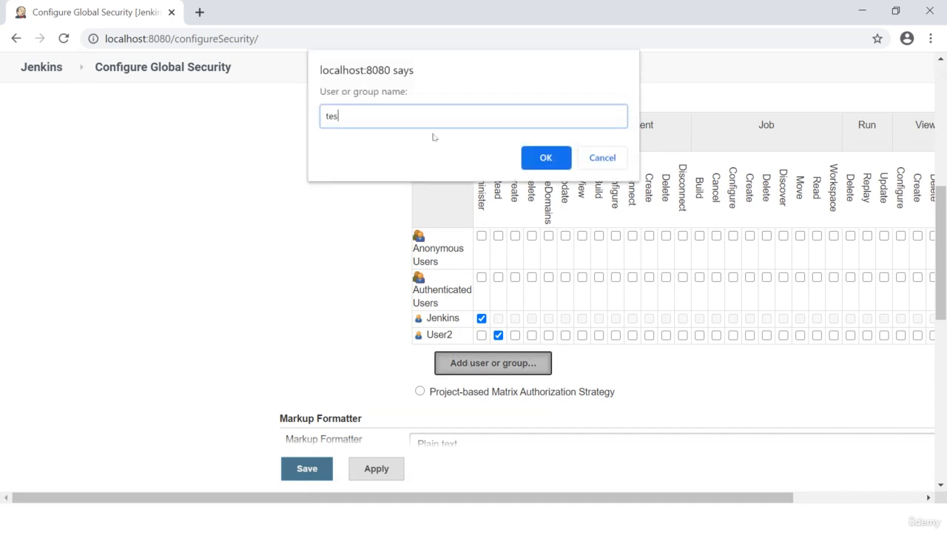
pyautogui.click(546, 159)
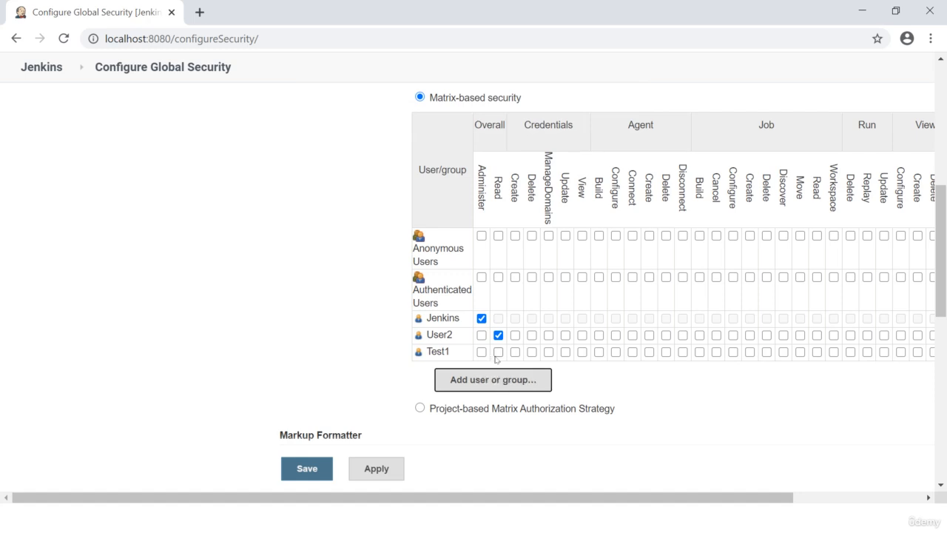
pyautogui.click(498, 352)
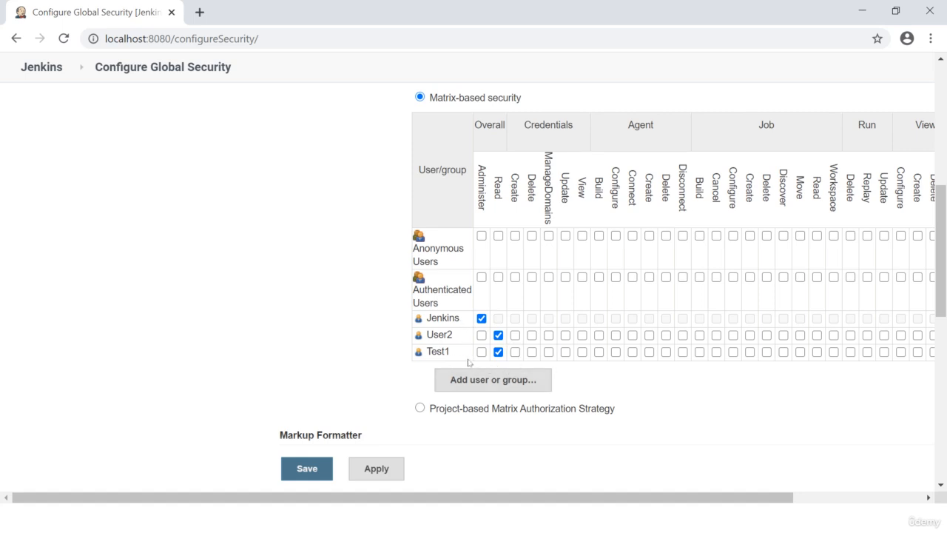
pyautogui.click(313, 469)
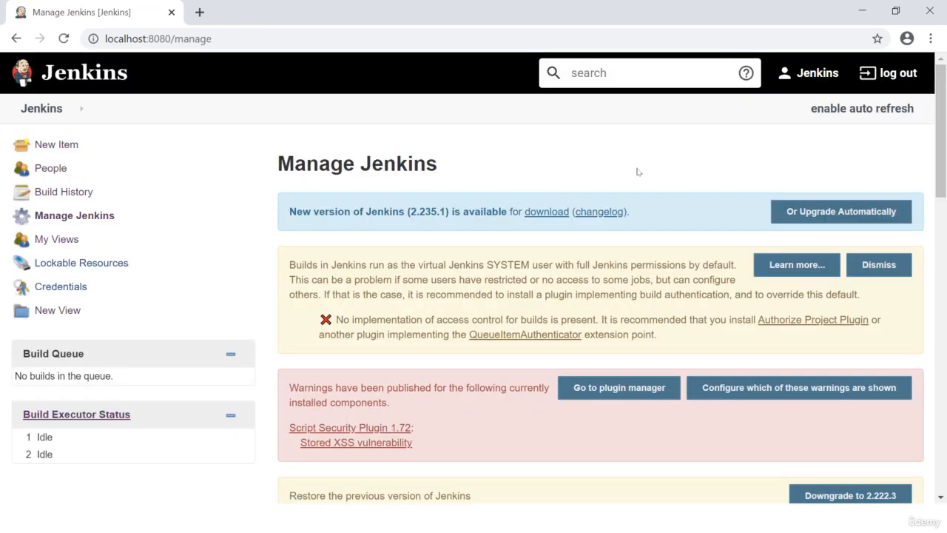
# Step: Log out of the admin account and enter test1 as the username on the sign-in page
pyautogui.click(890, 76)
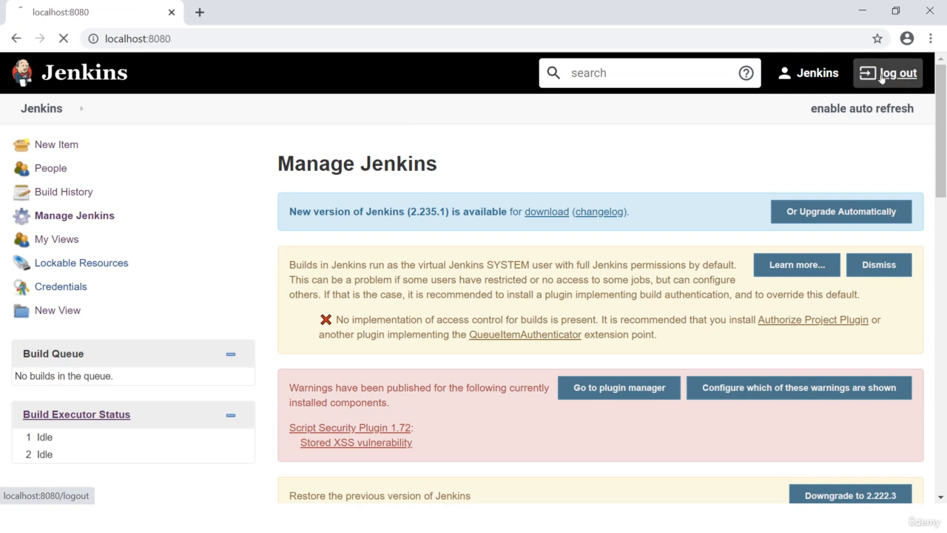
pyautogui.click(484, 301)
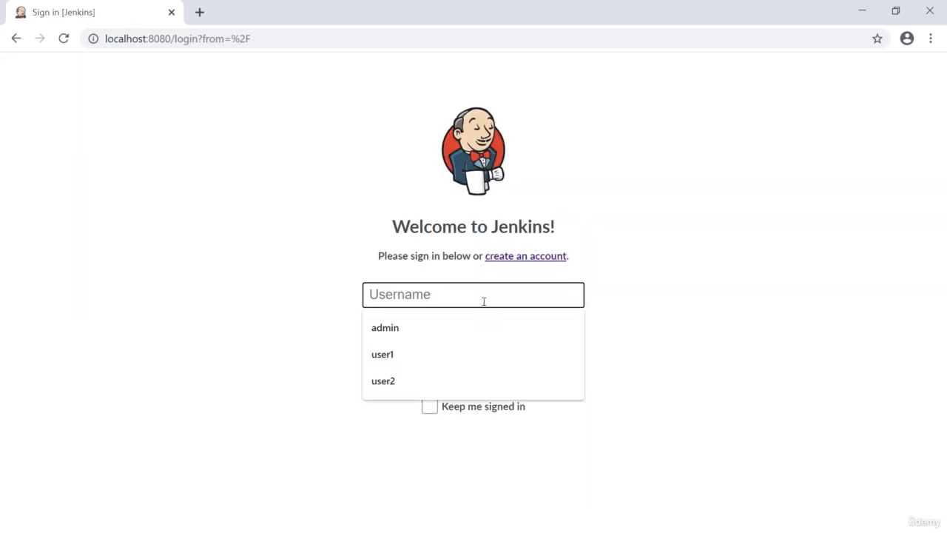
pyautogui.write('Tes')
pyautogui.press('BackSpace')
pyautogui.press('BackSpace')
pyautogui.press('BackSpace')
pyautogui.press('BackSpace')
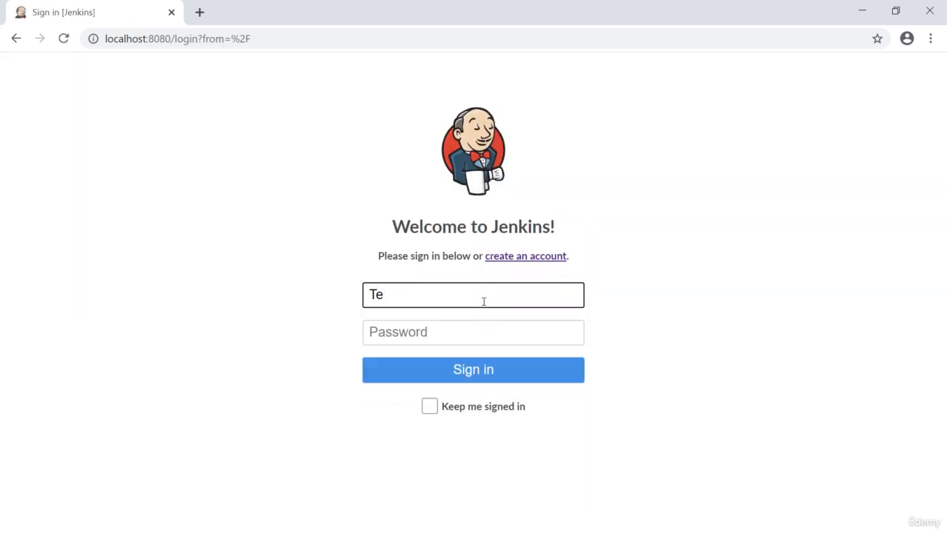
pyautogui.write('test')
pyautogui.press('BackSpace')
pyautogui.press('BackSpace')
pyautogui.write('est1')
# Step: Enter the test1 account password to sign in, and check the Jenkins menu options available to this user
pyautogui.press('Tab')
pyautogui.write('test1')
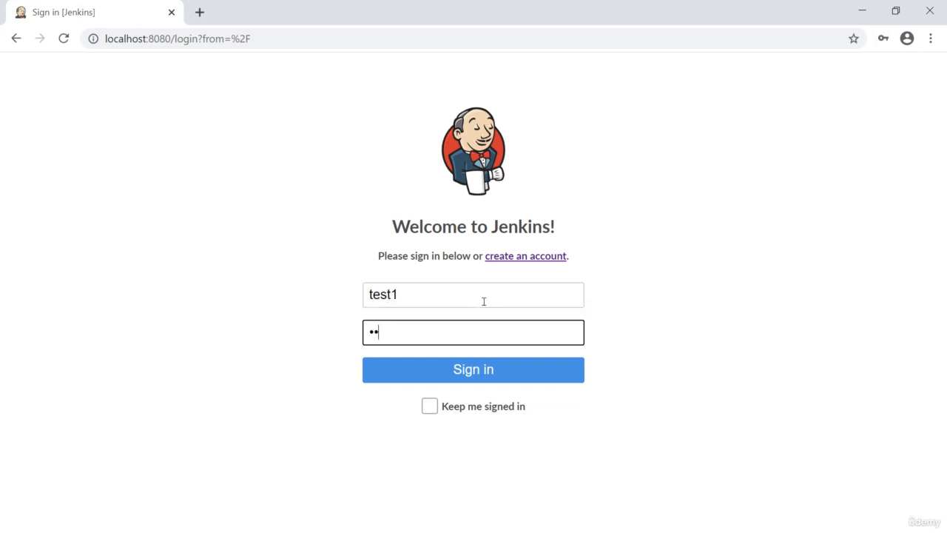
pyautogui.write('234')
pyautogui.press('Return')
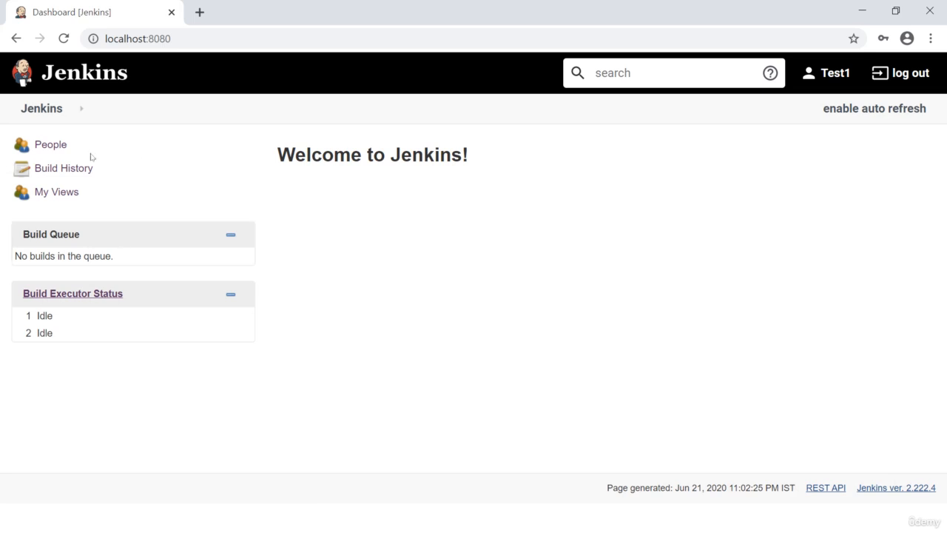
pyautogui.click(69, 111)
# Step: Log out of the test1 account and sign back in as admin with the account password
pyautogui.click(900, 74)
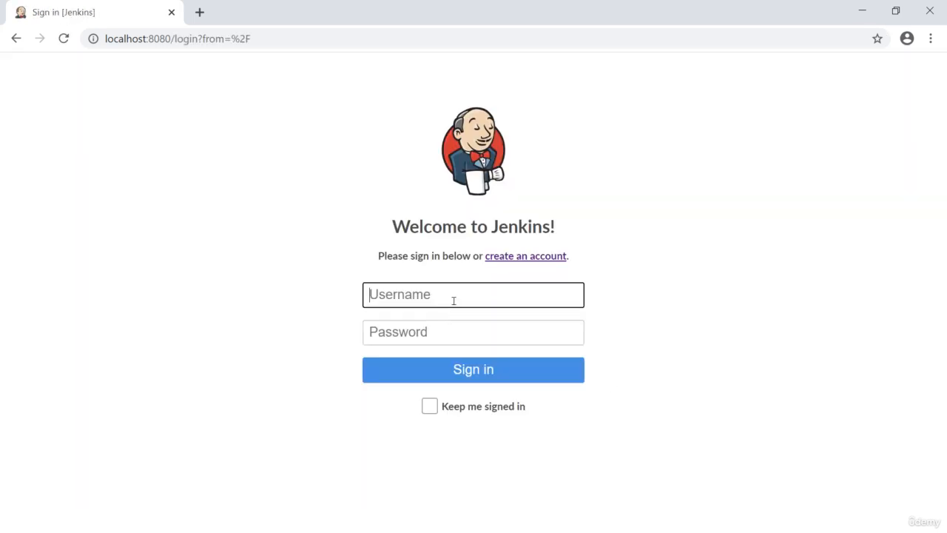
pyautogui.click(454, 300)
pyautogui.press('Down')
pyautogui.press('Return')
pyautogui.click(408, 333)
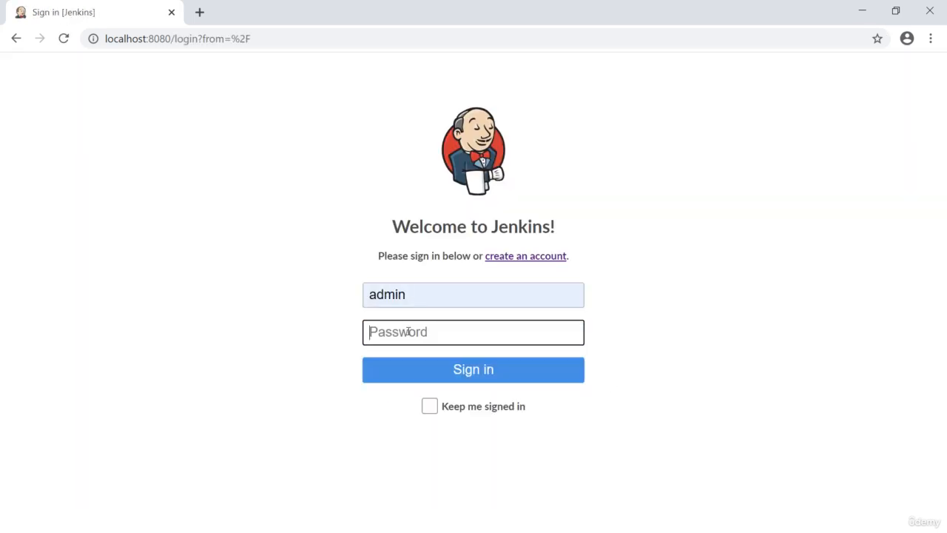
pyautogui.write('•••••••')
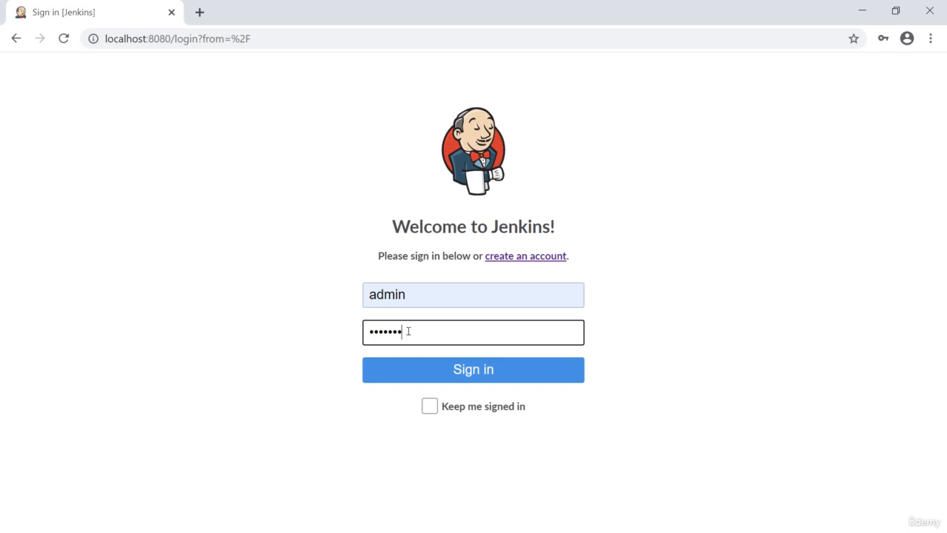
pyautogui.write('••')
pyautogui.press('Return')
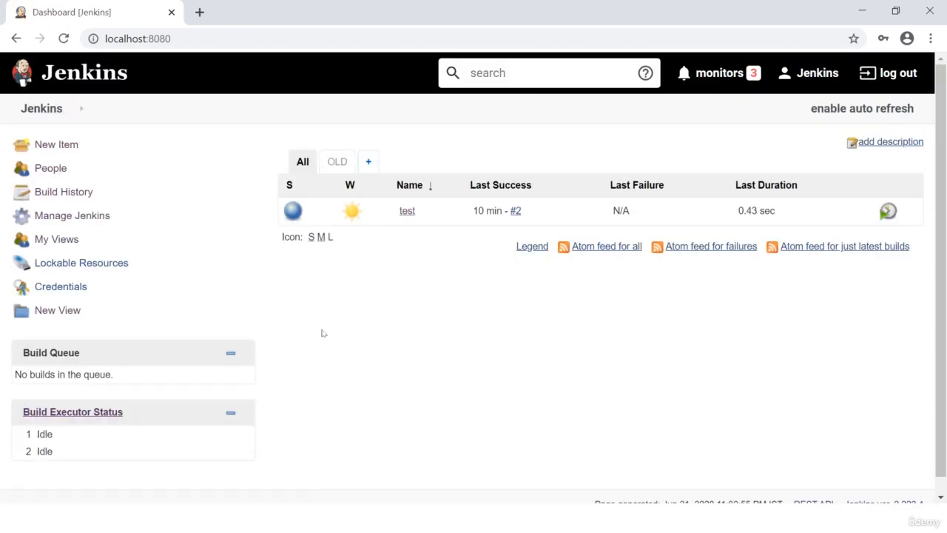
# Step: Grant test1 the Overall Administer permission in the Matrix-based security table of Configure Global Security and save
pyautogui.click(69, 116)
pyautogui.moveTo(71, 213)
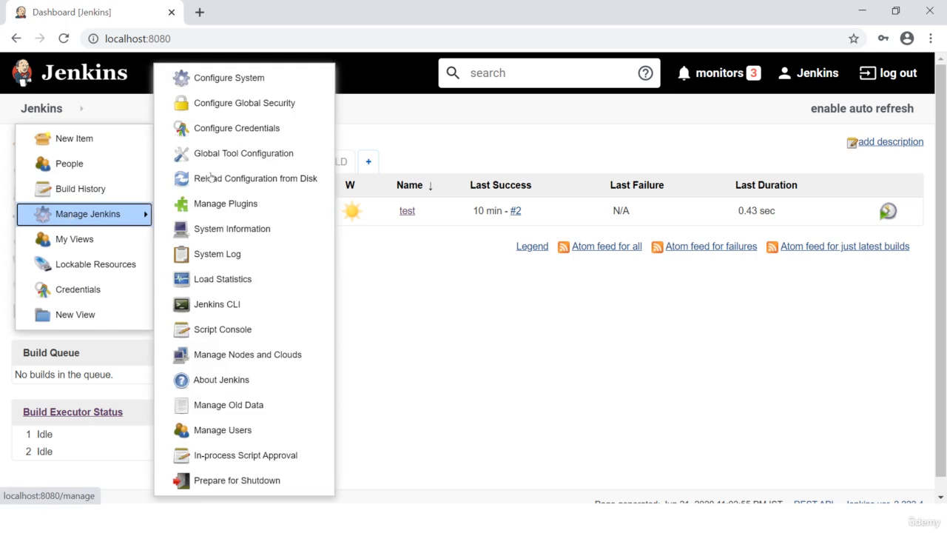
pyautogui.click(207, 102)
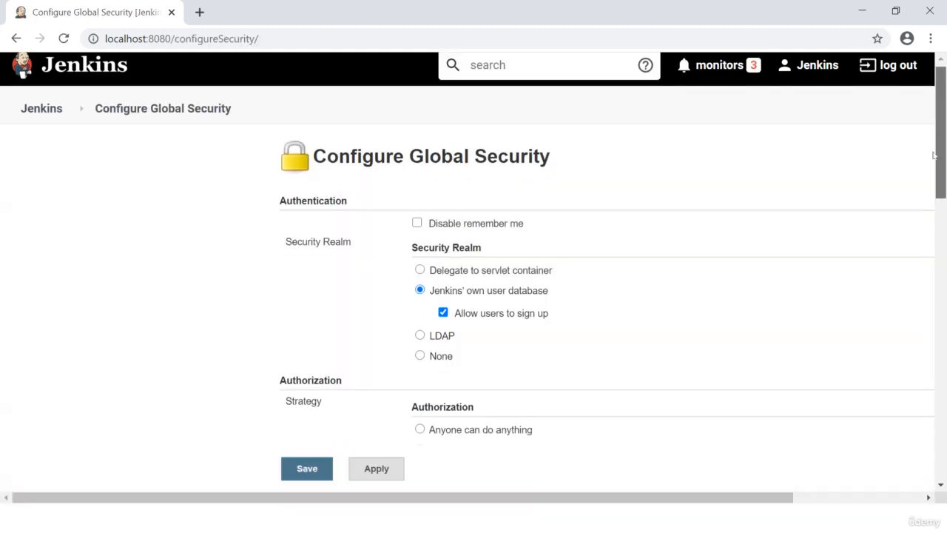
pyautogui.moveTo(944, 113); pyautogui.dragTo(943, 259)
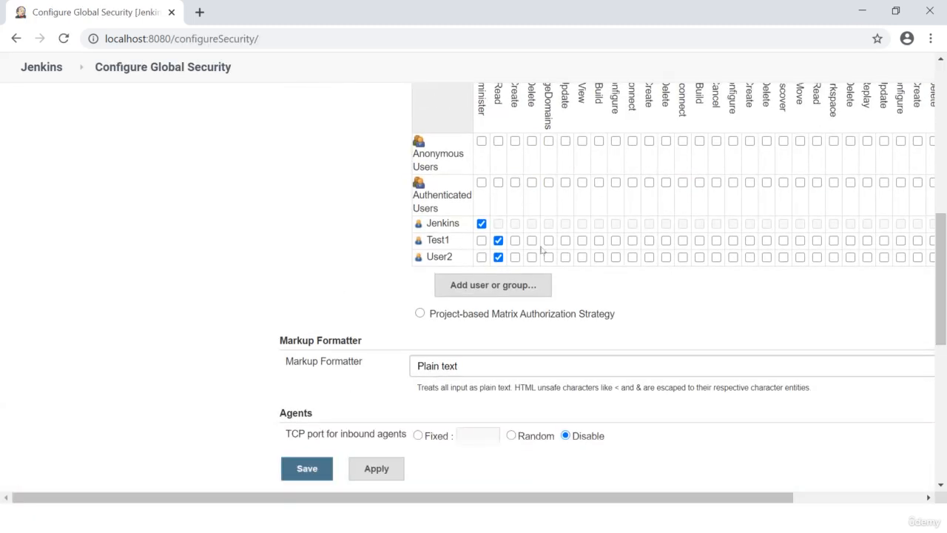
pyautogui.click(481, 240)
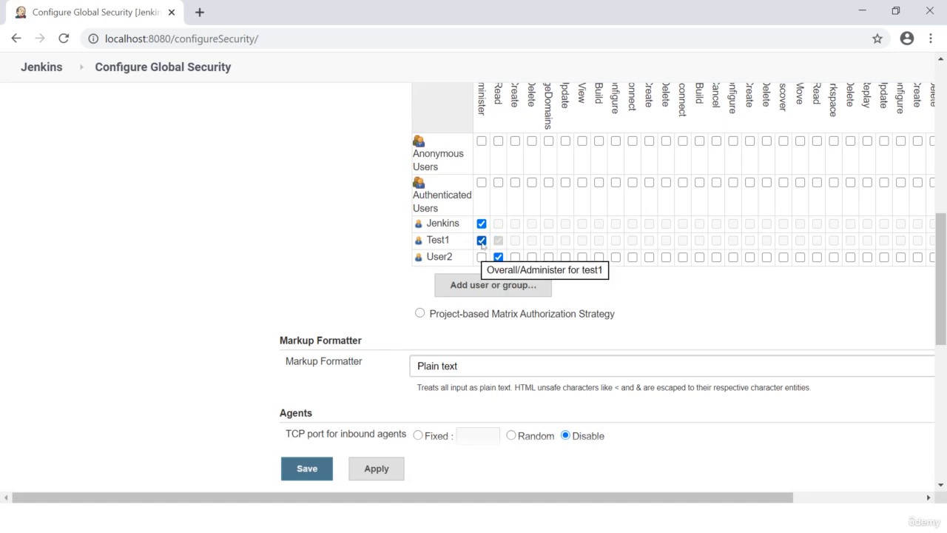
pyautogui.click(299, 468)
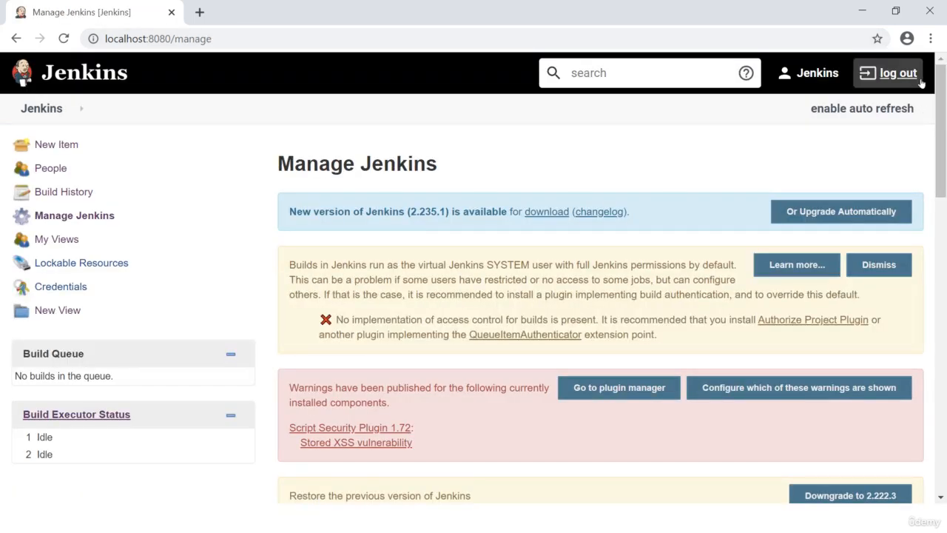
# Step: Log out of the admin account and sign in as test1 with the account password
pyautogui.click(897, 73)
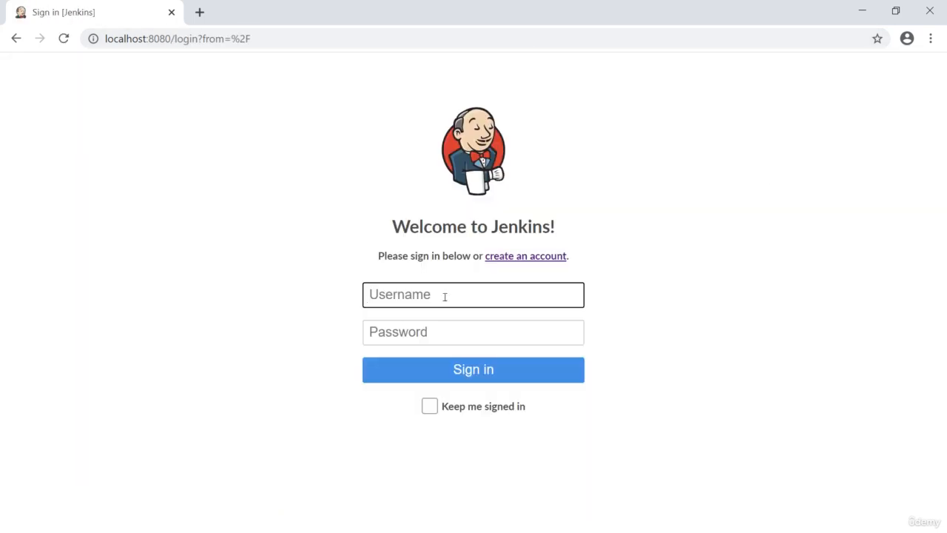
pyautogui.click(444, 295)
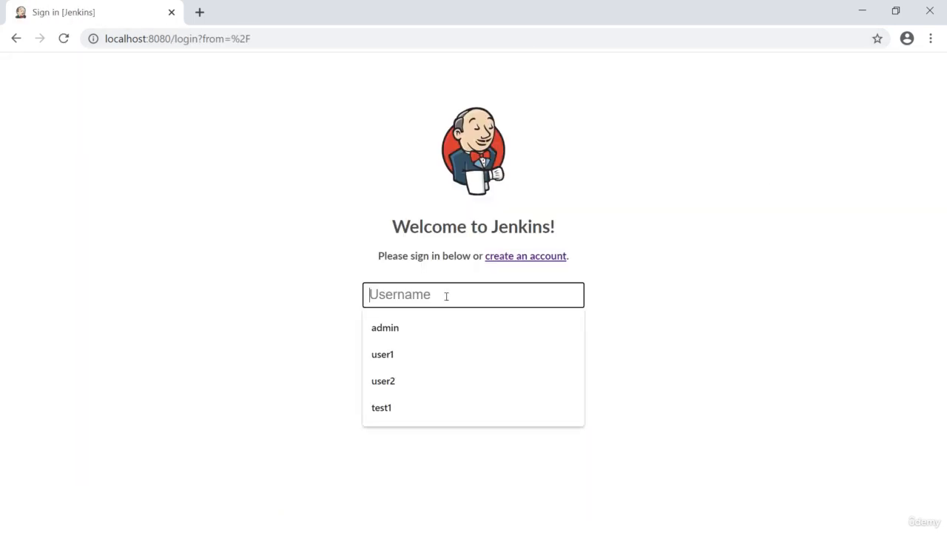
pyautogui.click(385, 408)
pyautogui.click(428, 334)
pyautogui.write('test1234')
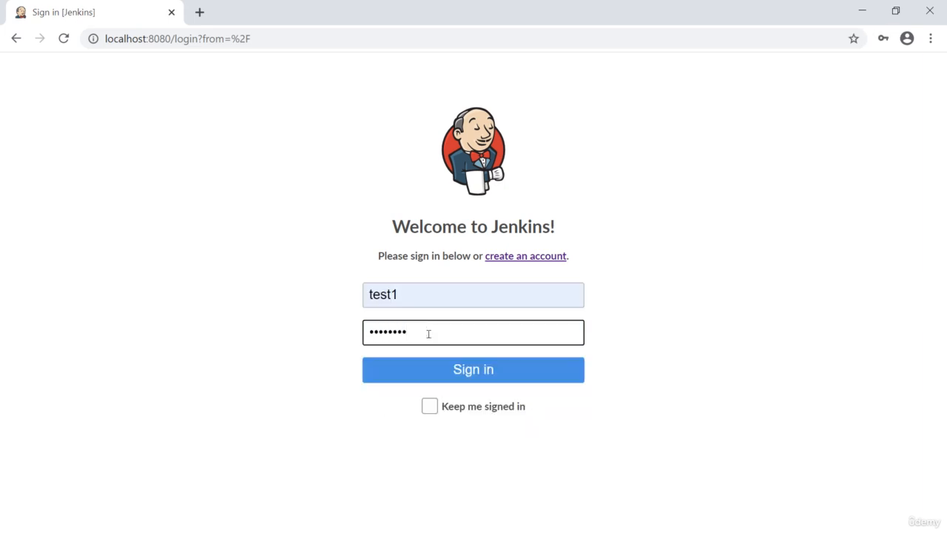
pyautogui.click(485, 369)
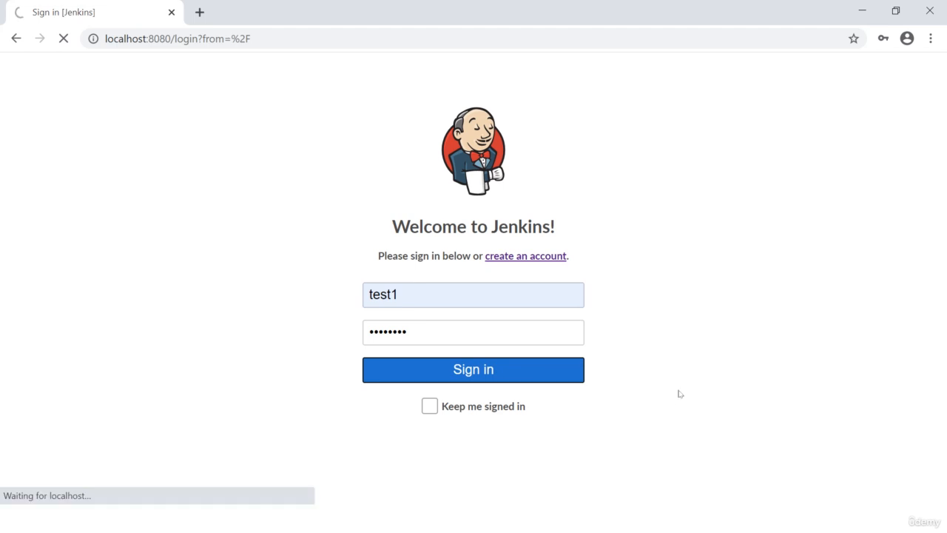